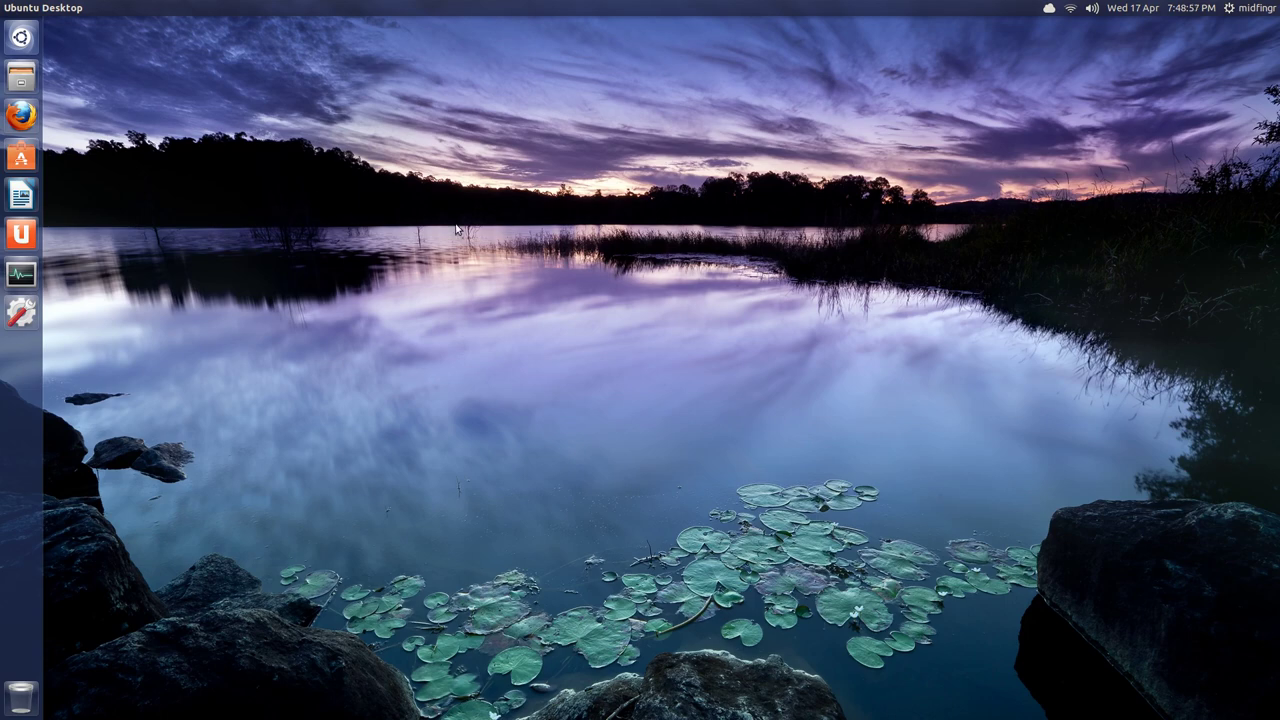
# Step: Open and dismiss the Dash search, clearing the earlier gimp query
pyautogui.press('super')
pyautogui.press('Escape')
pyautogui.press('super')
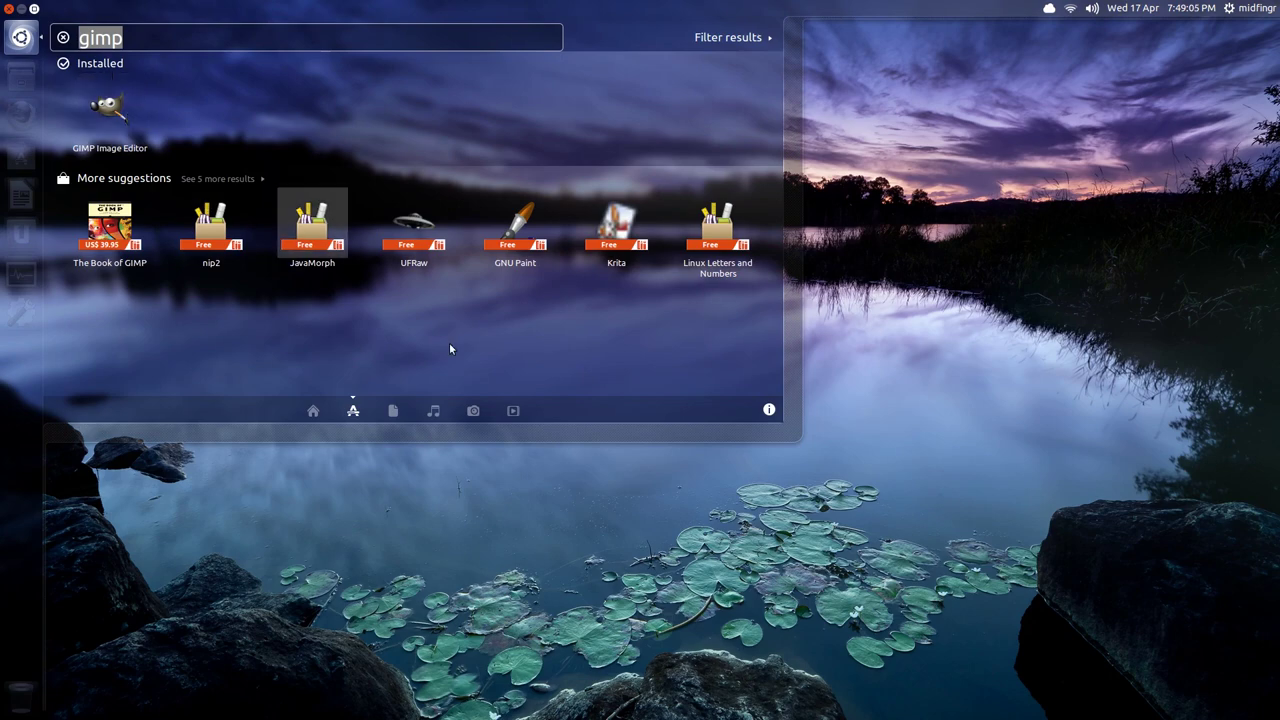
pyautogui.press('BackSpace')
pyautogui.press('Escape')
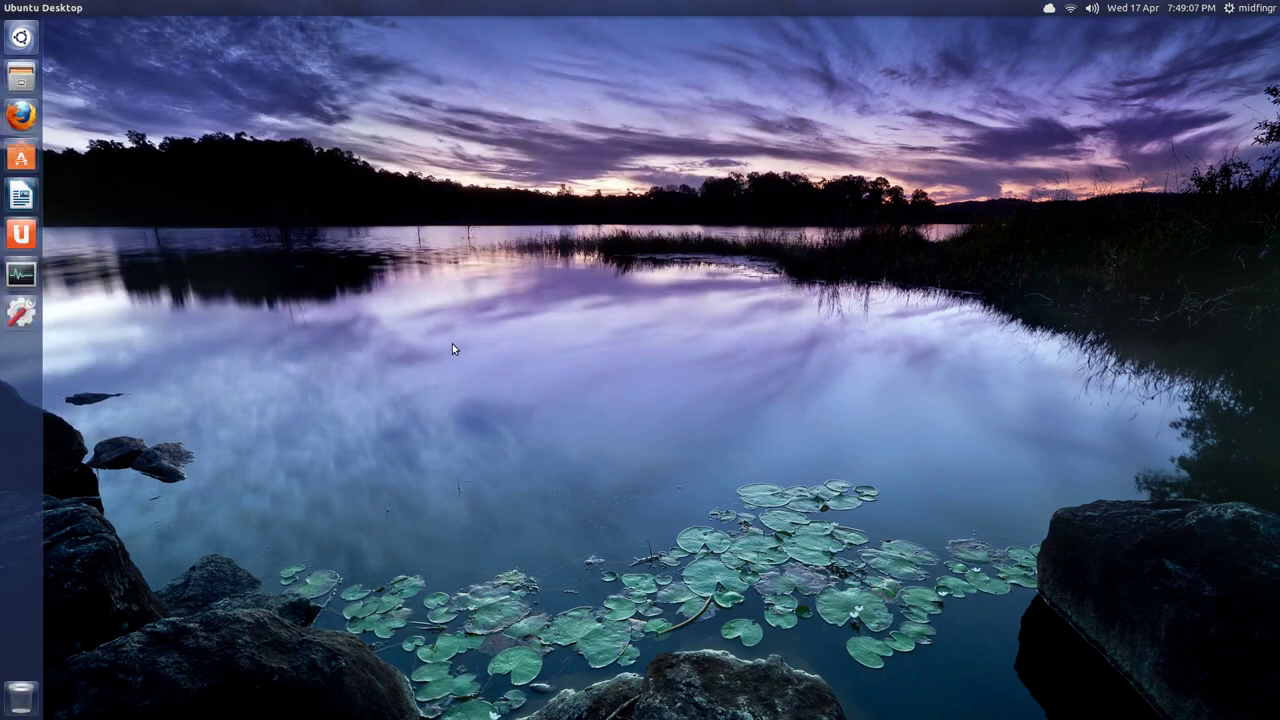
pyautogui.press('super')
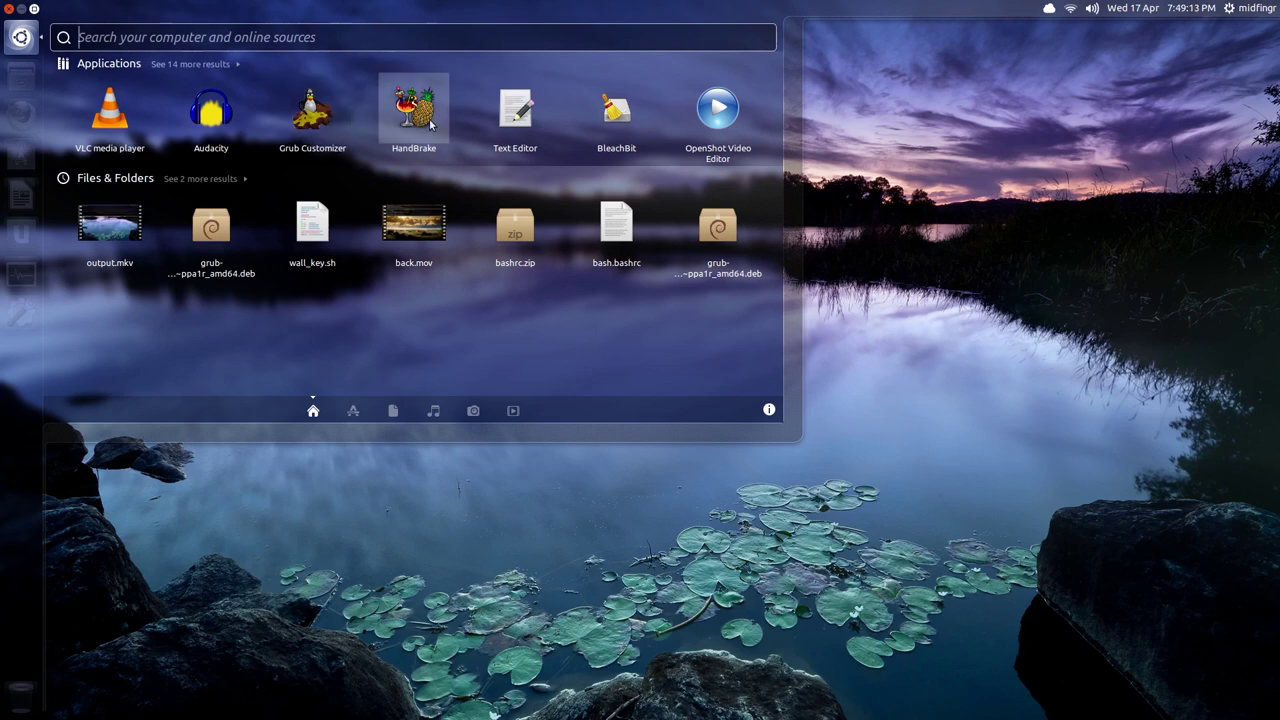
pyautogui.click(396, 479)
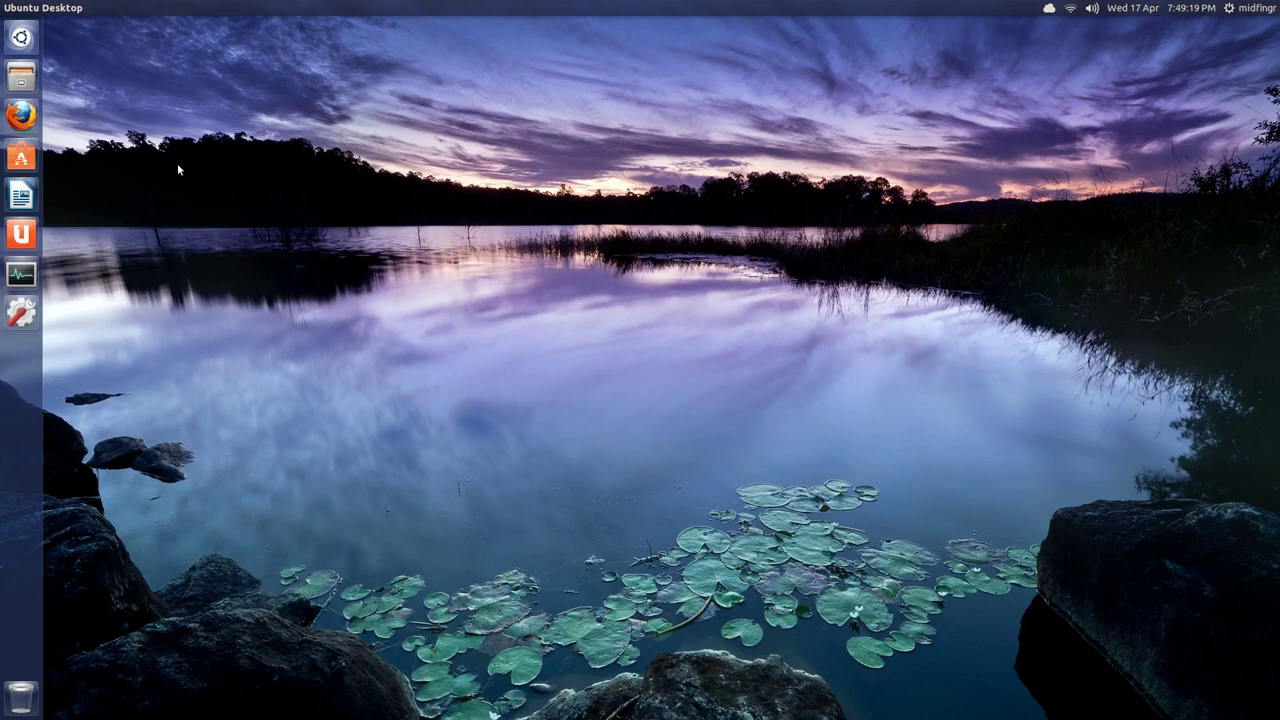
# Step: Launch Firefox and run a Google search for 'handbrake ppa'
pyautogui.click(21, 116)
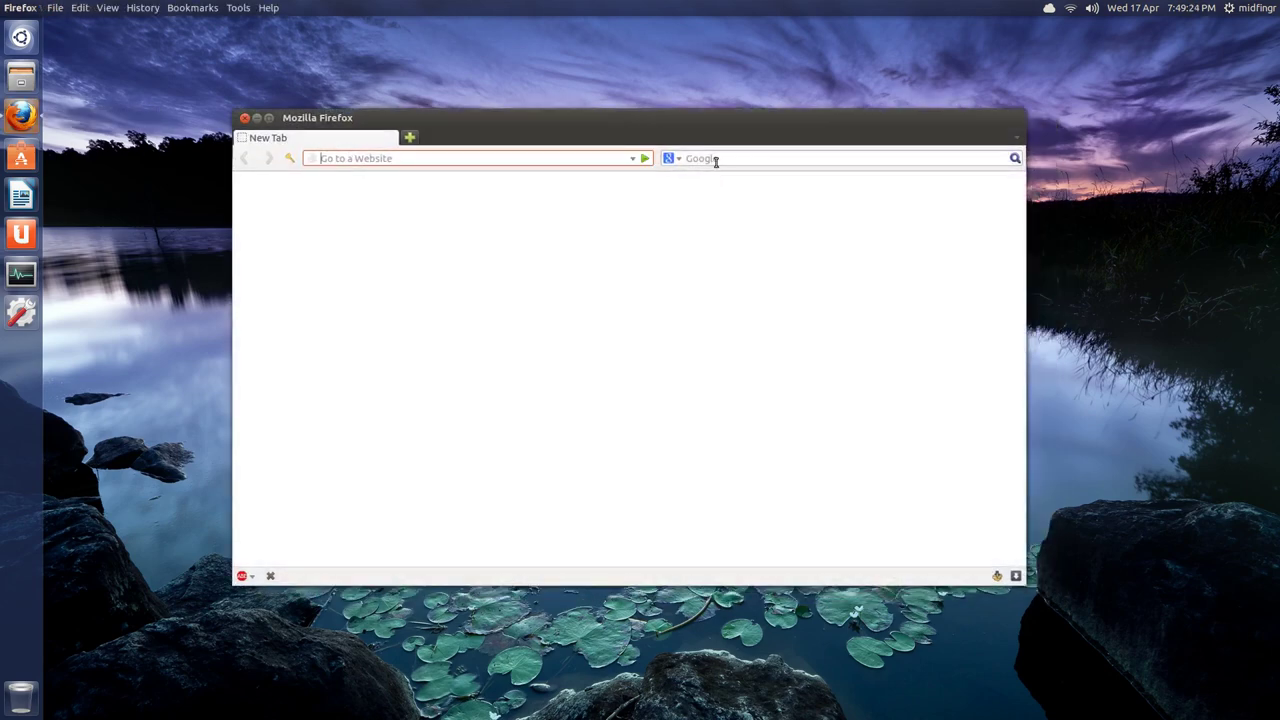
pyautogui.click(716, 160)
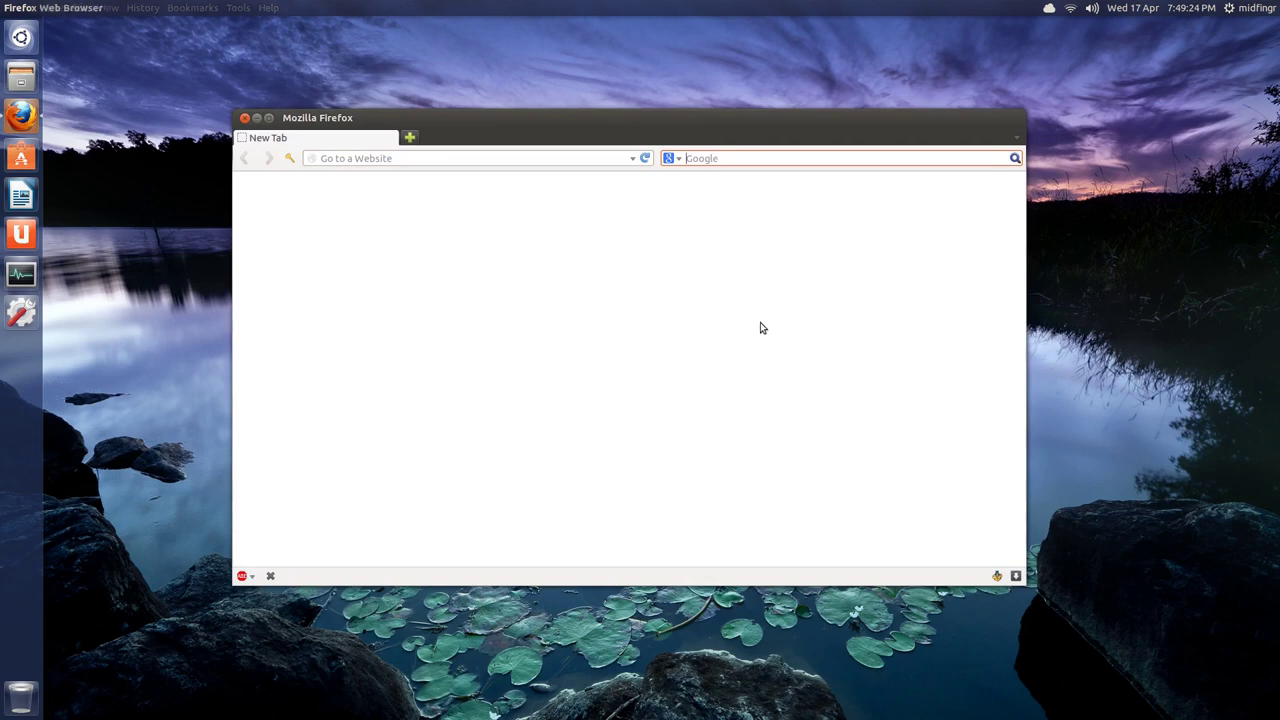
pyautogui.write('hand')
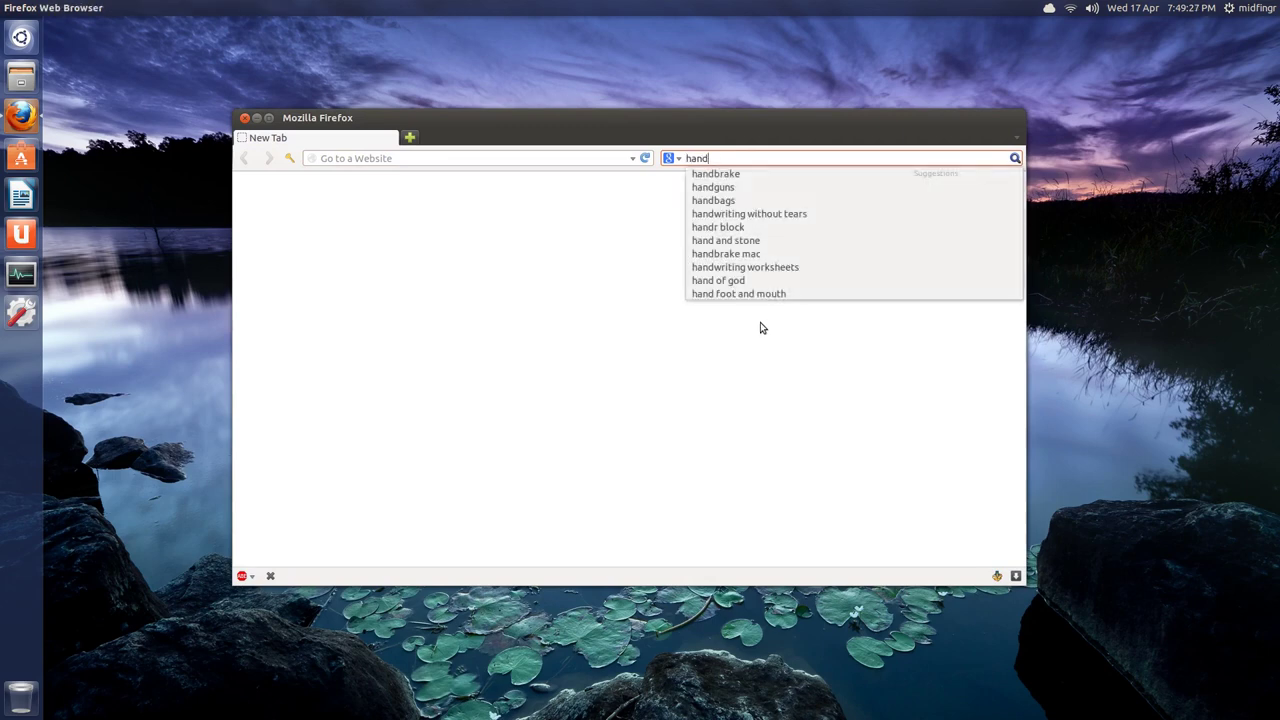
pyautogui.press('Down')
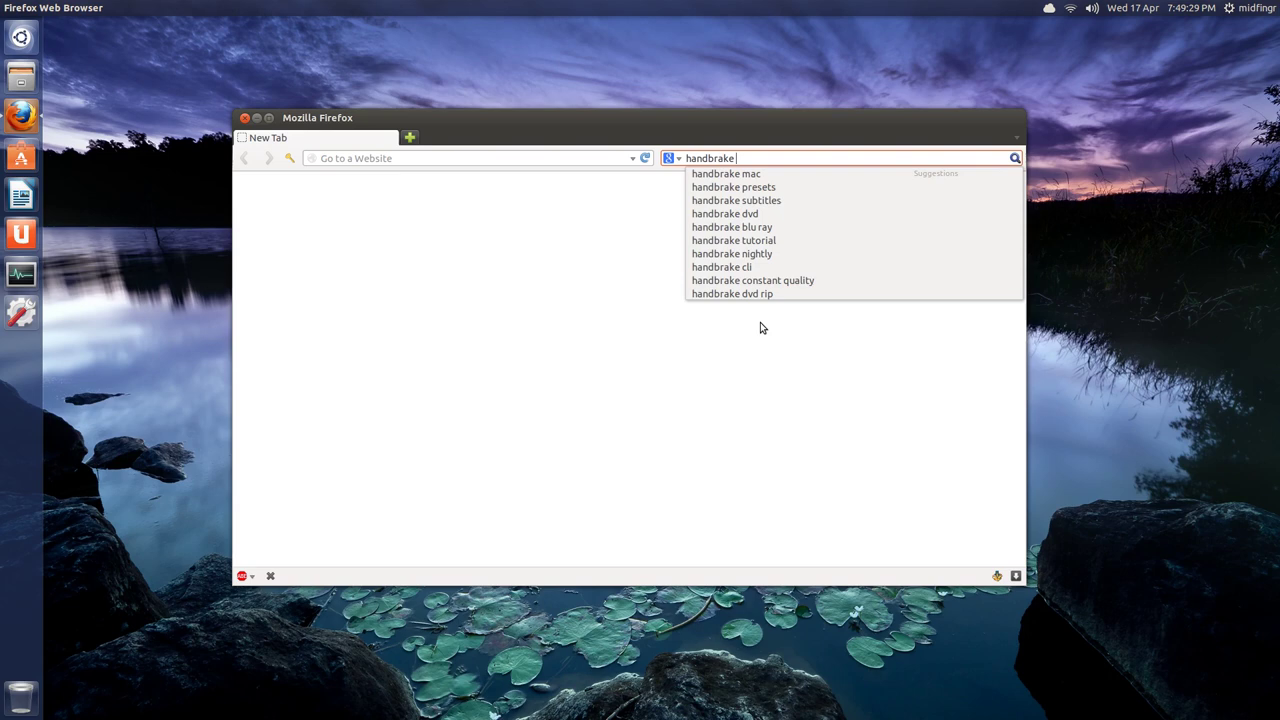
pyautogui.write('ppa')
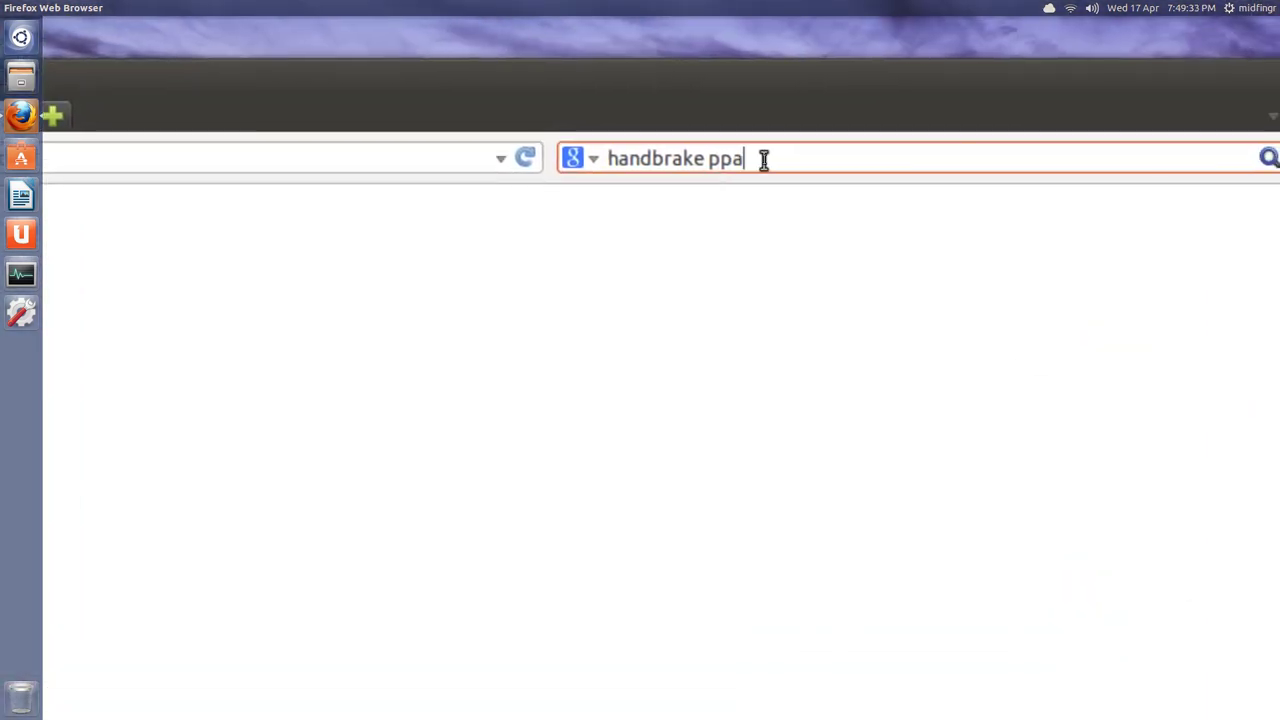
pyautogui.press('Return')
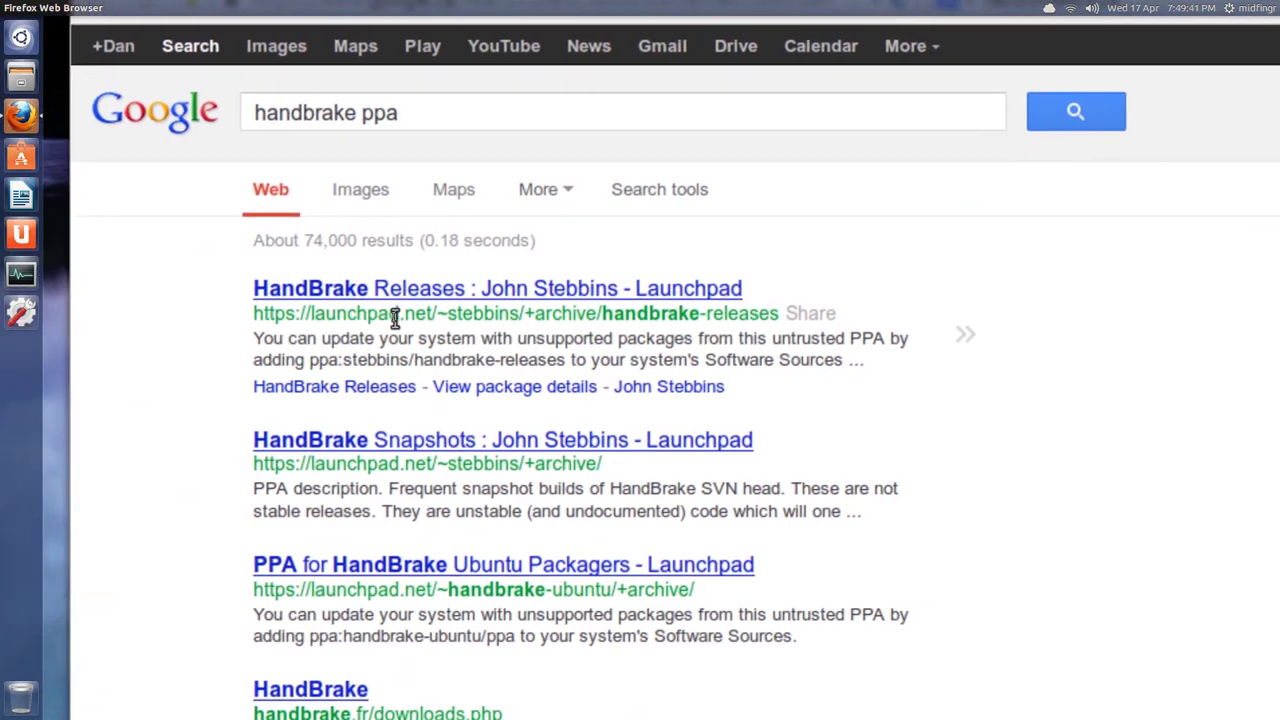
# Step: Open the HandBrake Releases Launchpad result and review its 7 published handbrake packages
pyautogui.hscroll(3, 367, 318)
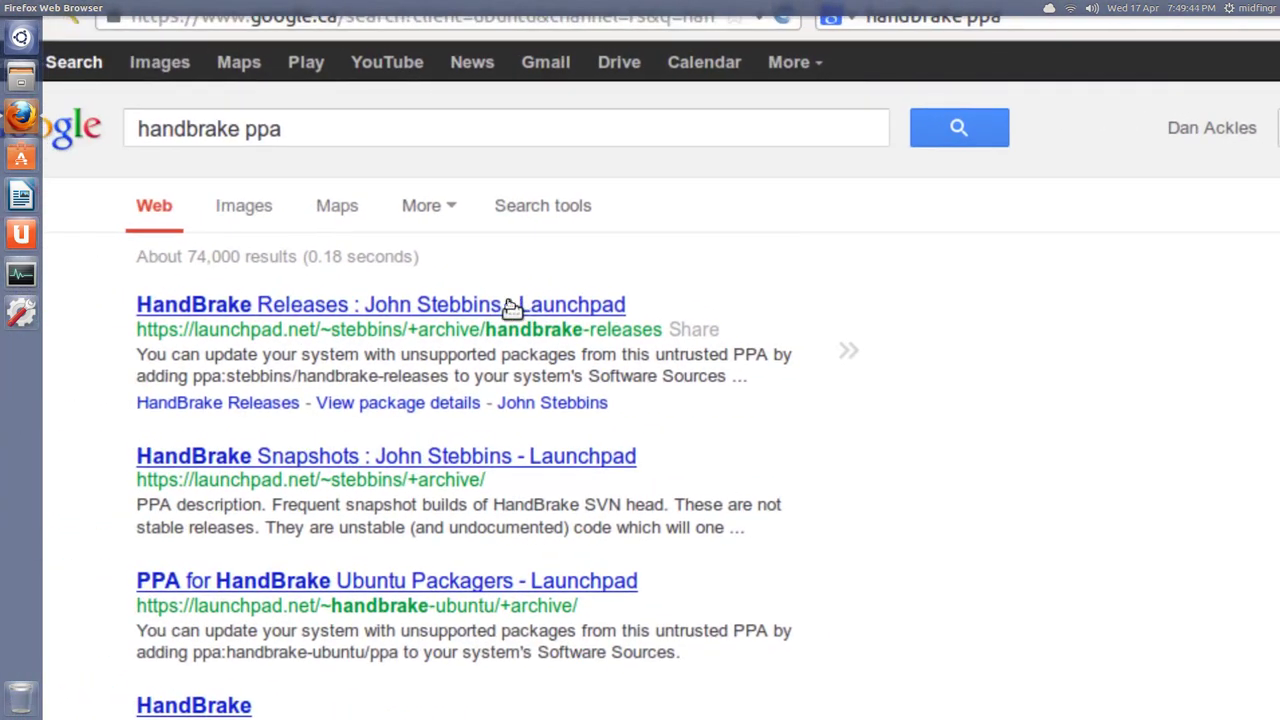
pyautogui.click(521, 285)
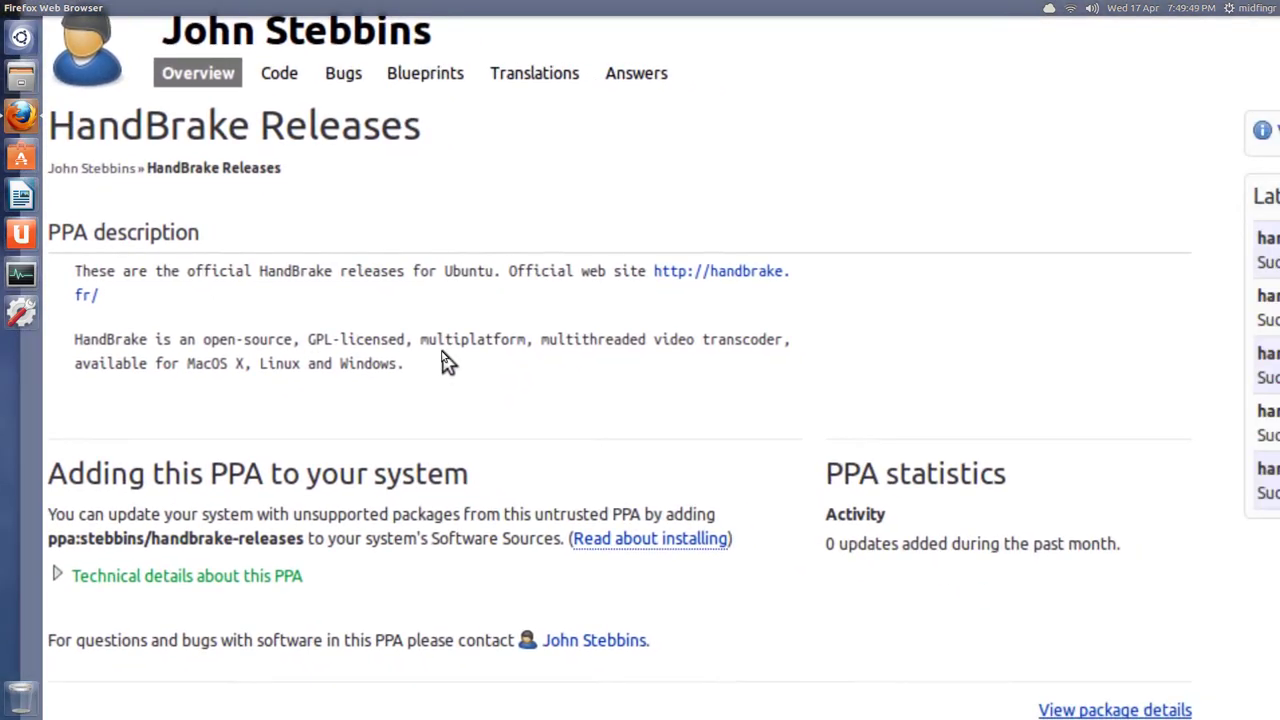
pyautogui.scroll(-3, 445, 361)
pyautogui.scroll(-6, 445, 361)
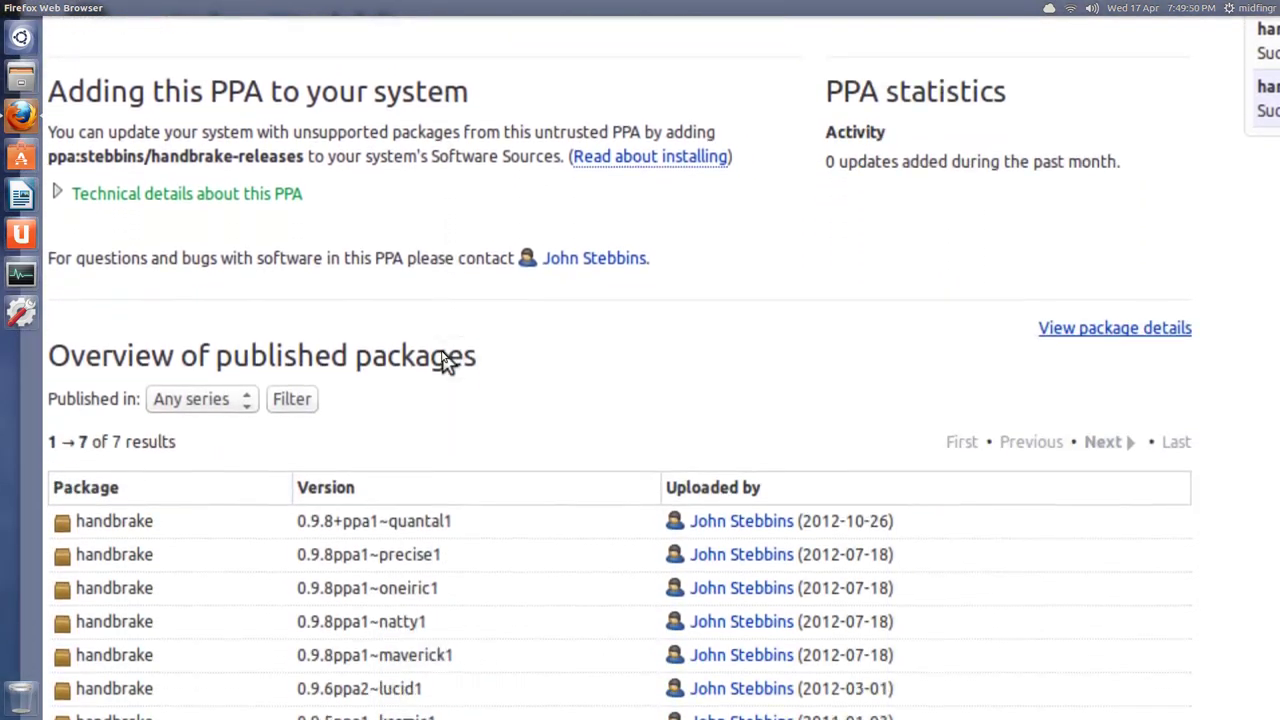
pyautogui.hscroll(-1, 440, 352)
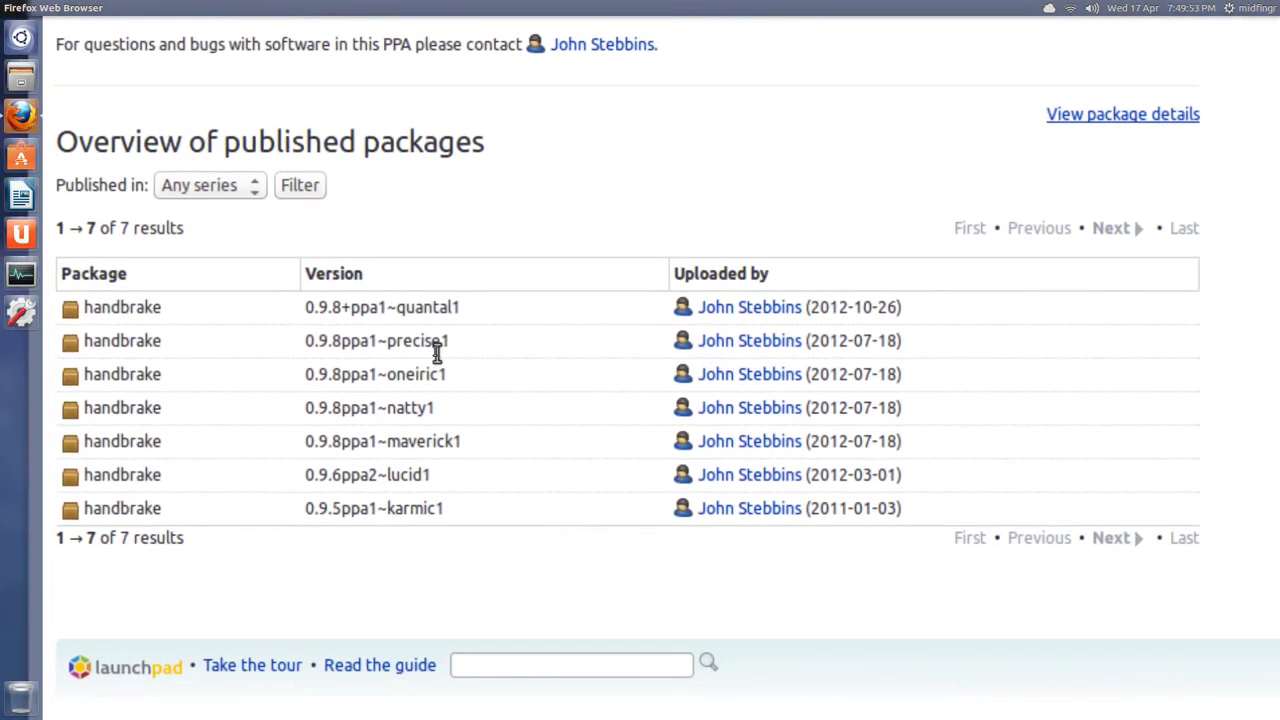
pyautogui.scroll(1, 440, 350)
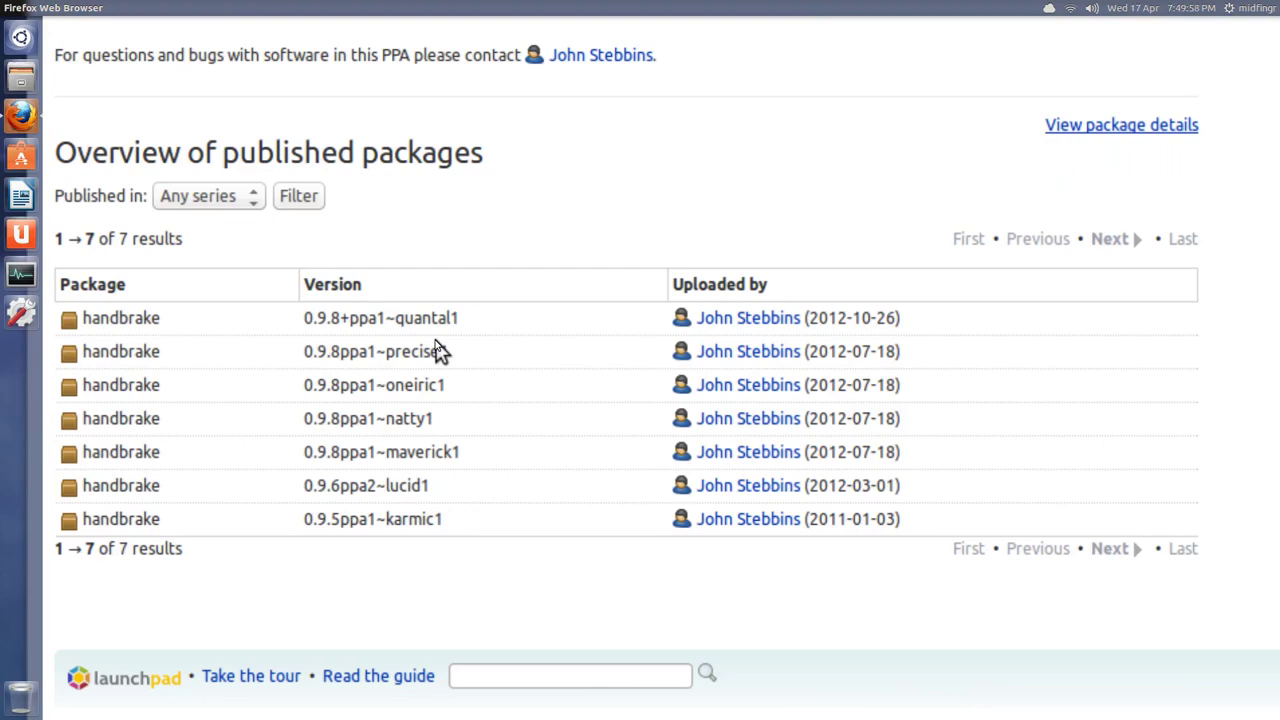
pyautogui.scroll(1, 435, 330)
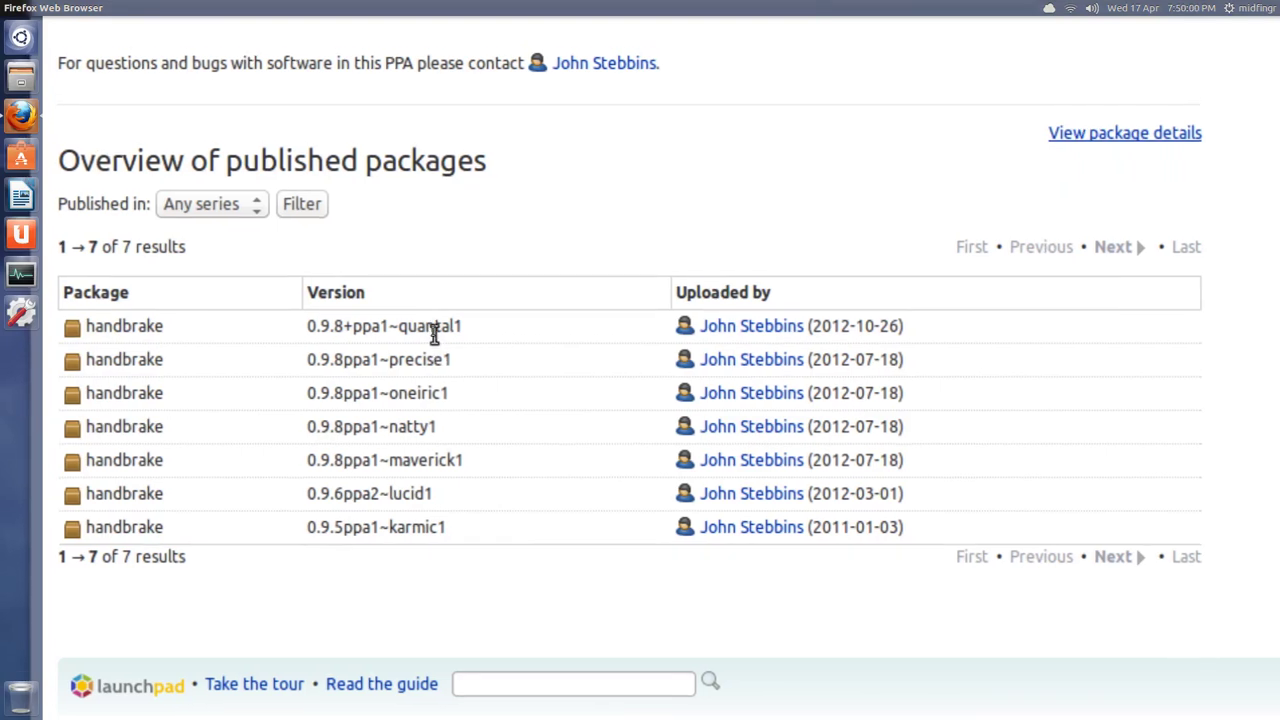
pyautogui.doubleClick(432, 327)
pyautogui.hscroll(2, 468, 347)
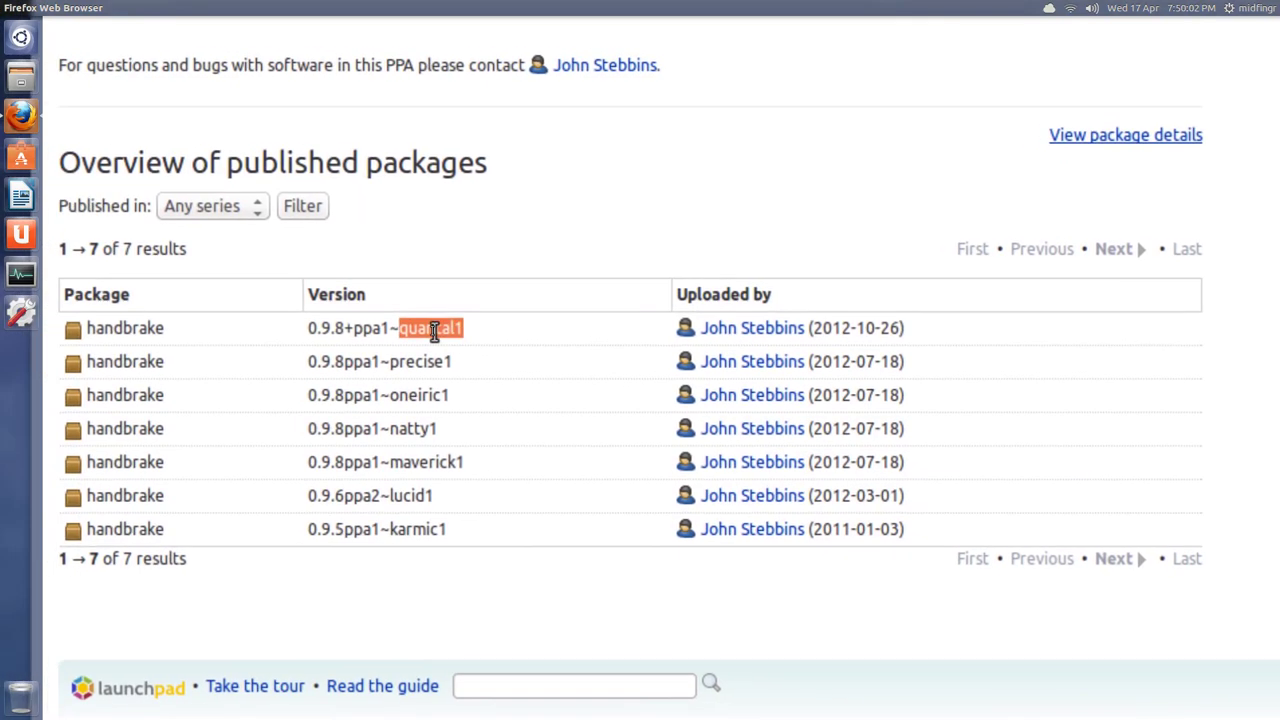
pyautogui.click(410, 323)
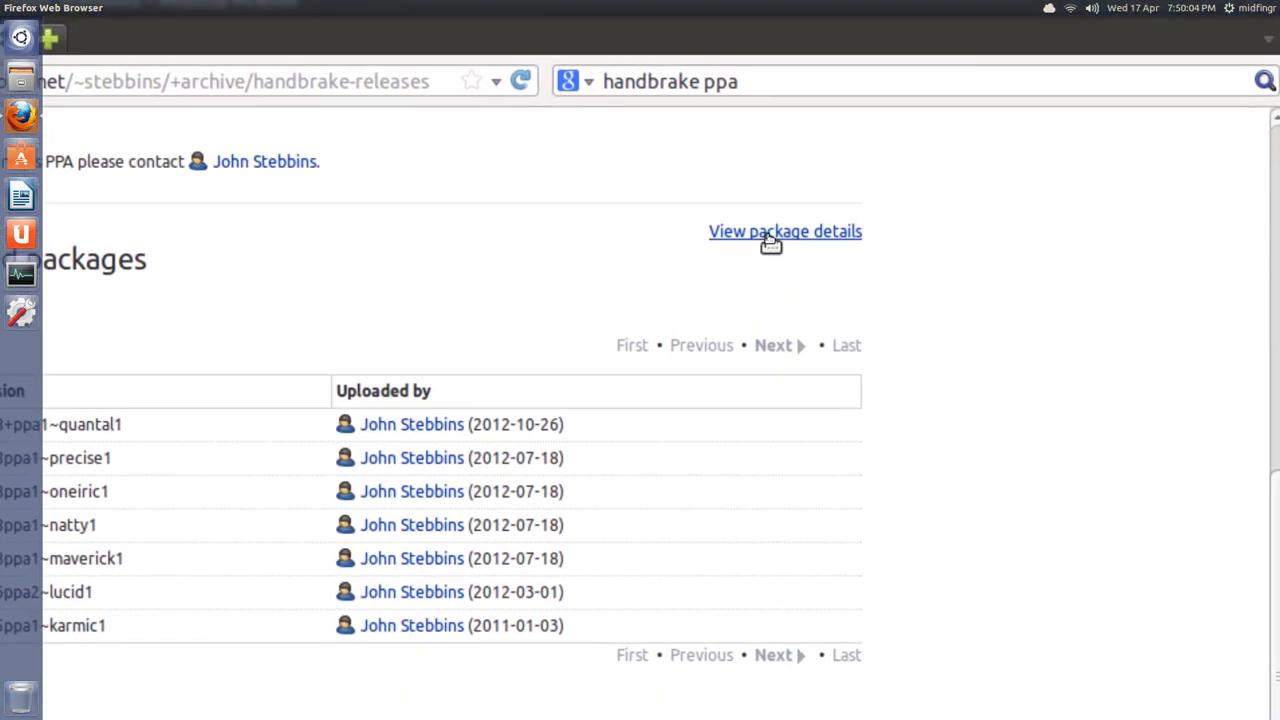
# Step: Filter the PPA package details to Quantal, leaving only handbrake 0.9.8+ppa1~quantal1
pyautogui.click(769, 241)
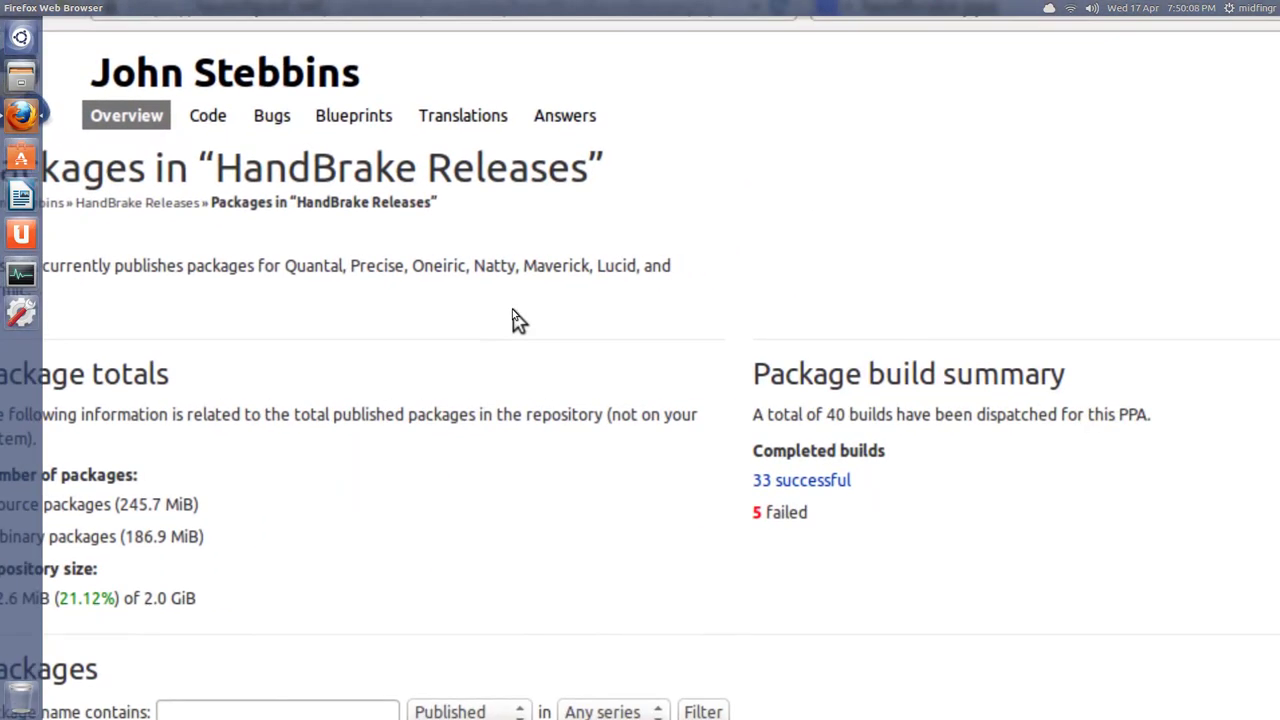
pyautogui.scroll(-6, 435, 328)
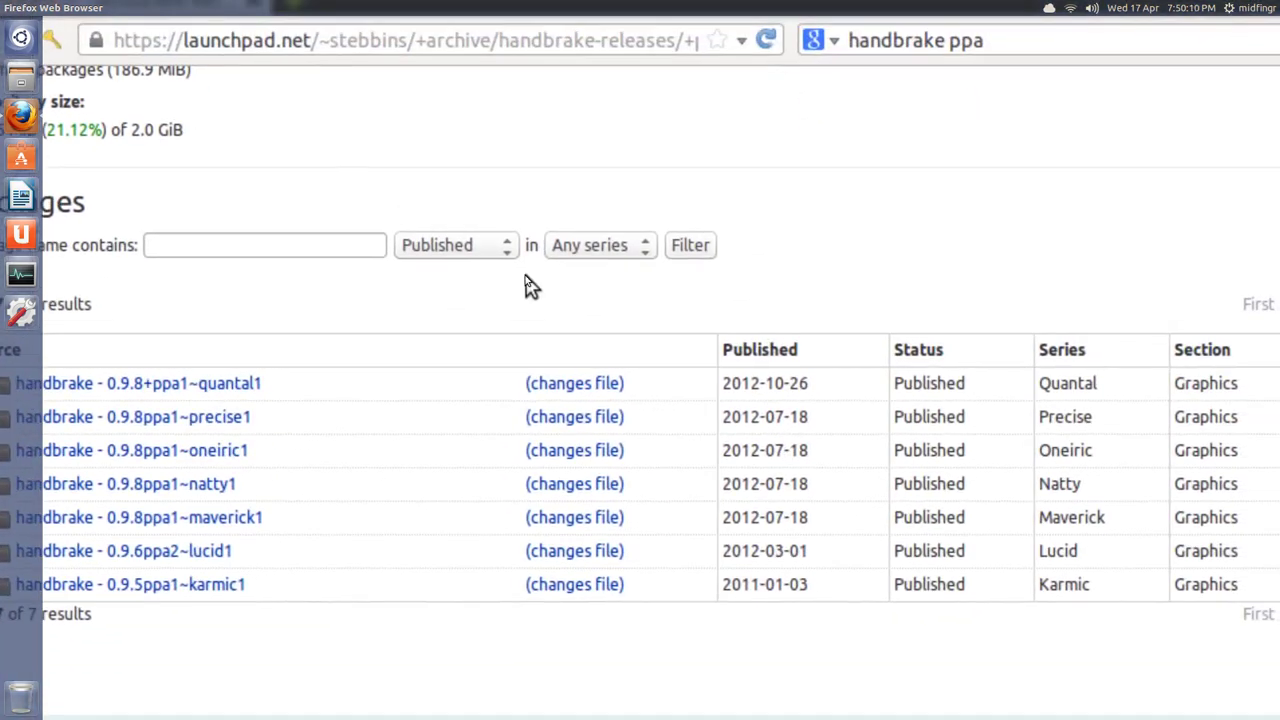
pyautogui.click(562, 262)
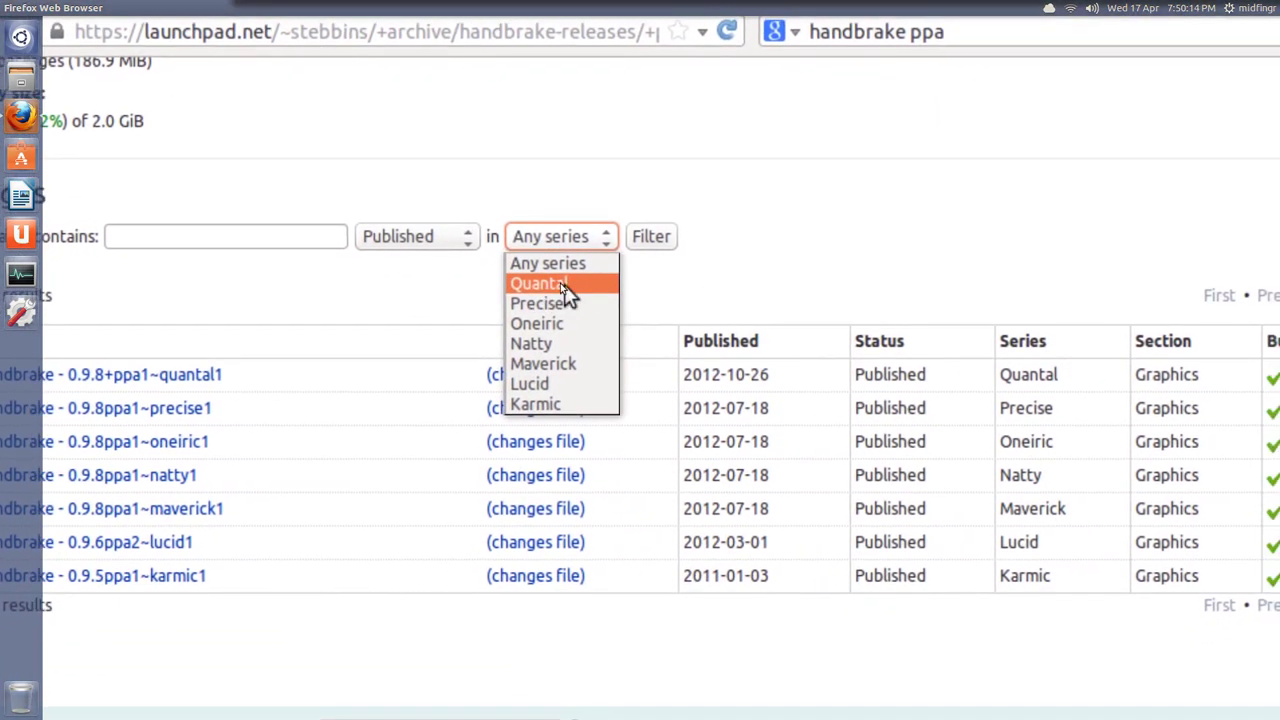
pyautogui.click(556, 285)
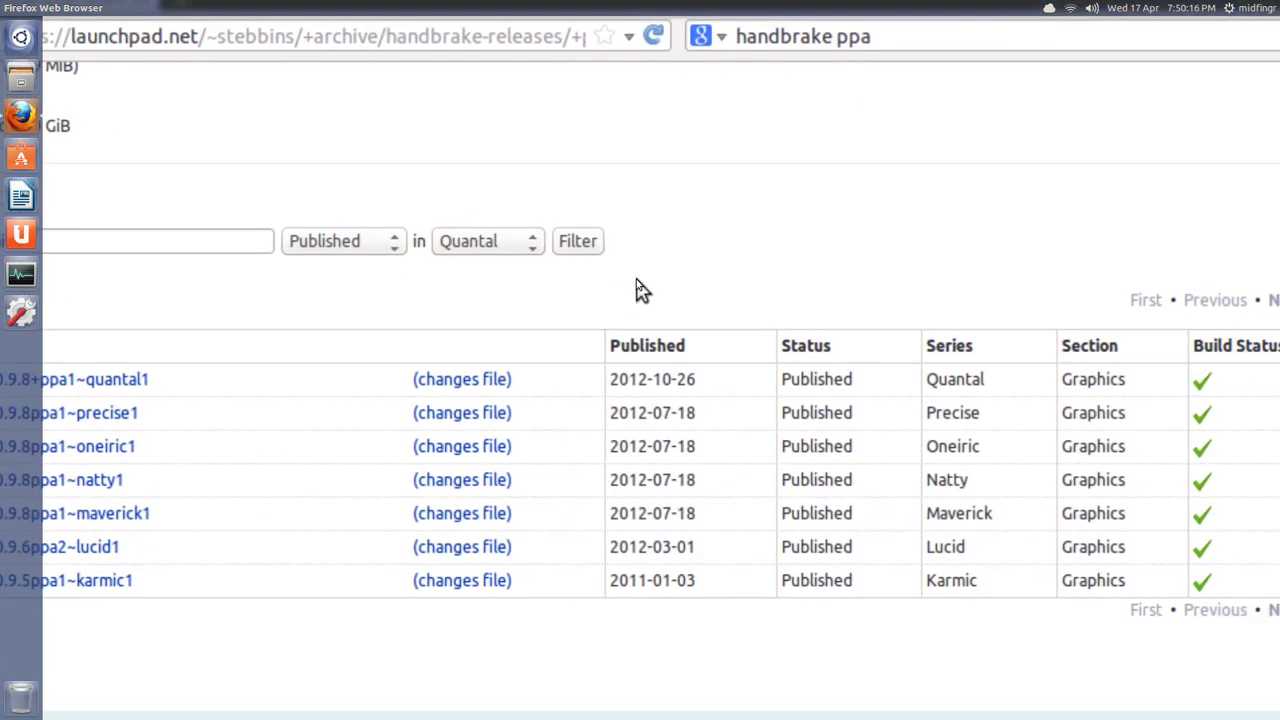
pyautogui.click(664, 246)
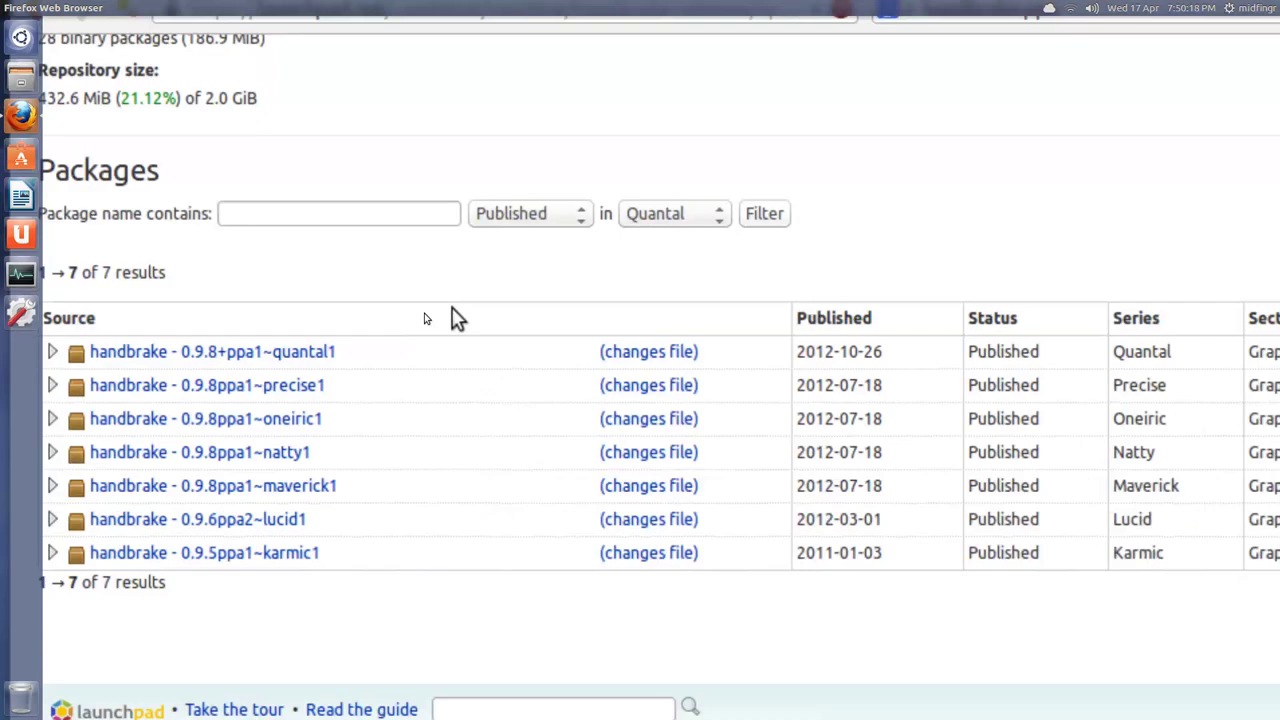
pyautogui.scroll(-6, 420, 325)
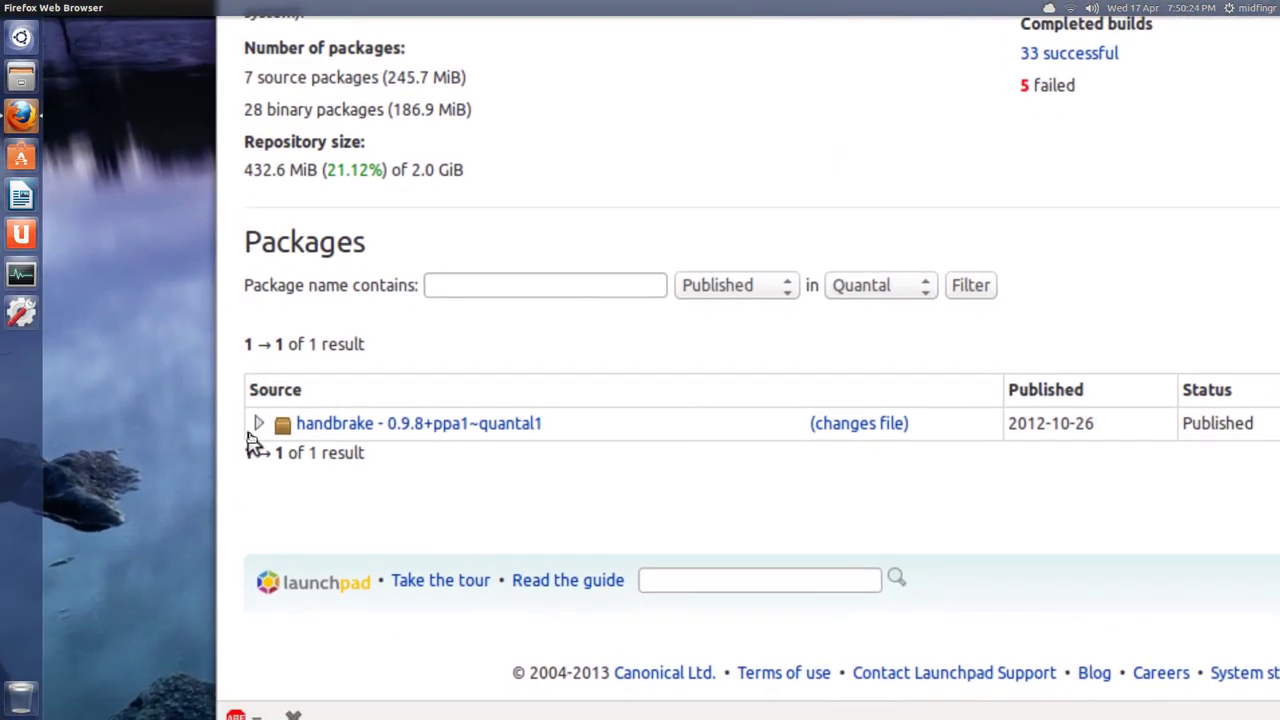
# Step: Expand the Quantal handbrake entry and save handbrake-gtk_0.9.8+ppa1~quantal1_amd64.deb (7.1 MiB)
pyautogui.click(249, 442)
pyautogui.scroll(-8, 417, 486)
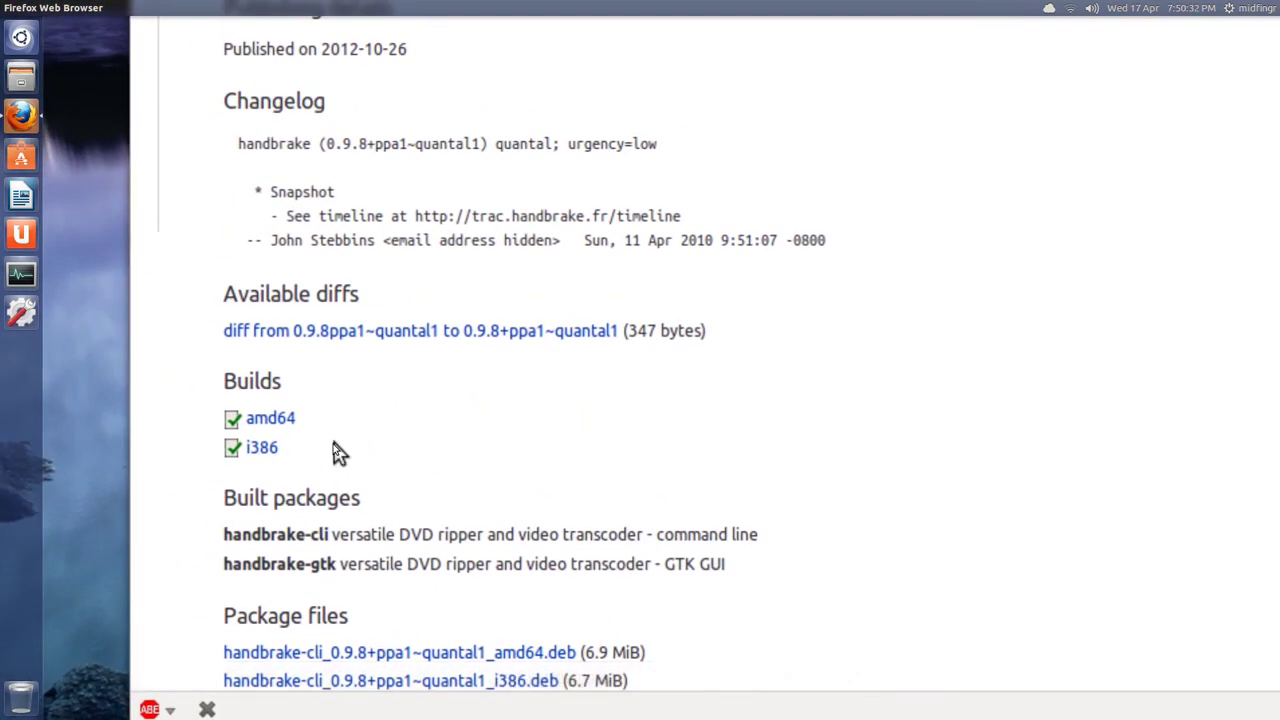
pyautogui.scroll(-1, 337, 451)
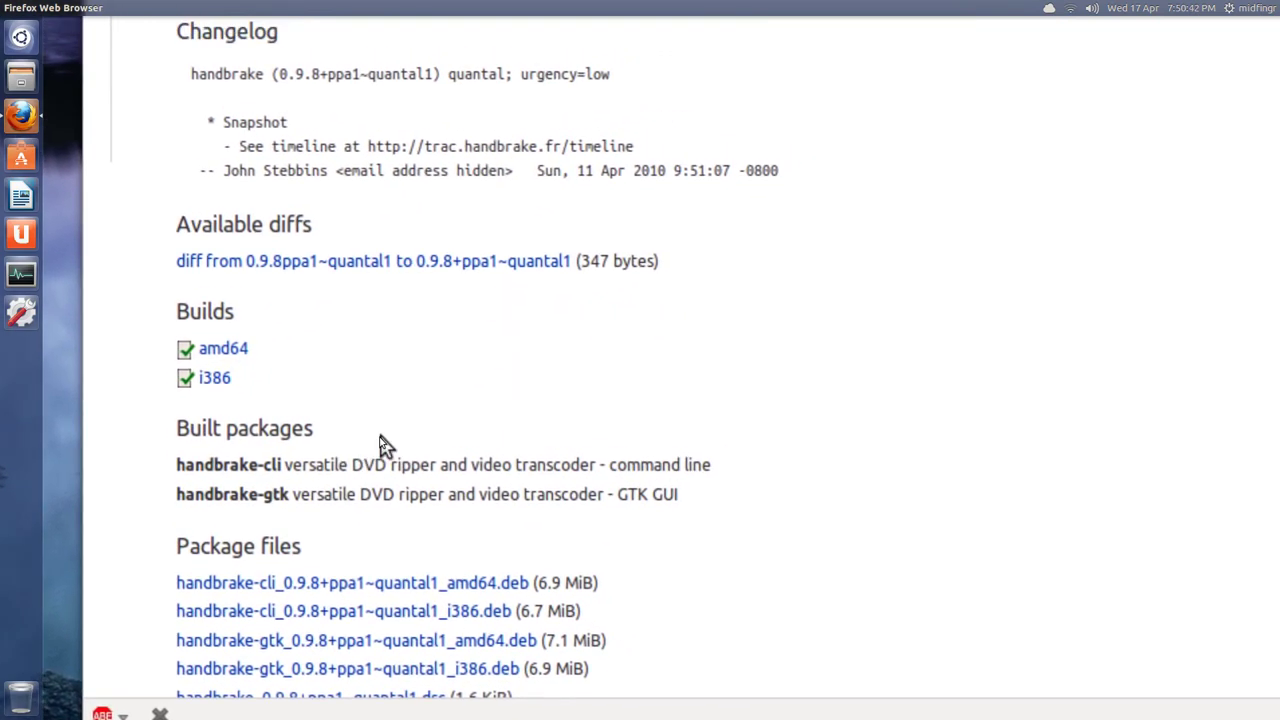
pyautogui.scroll(-6, 383, 445)
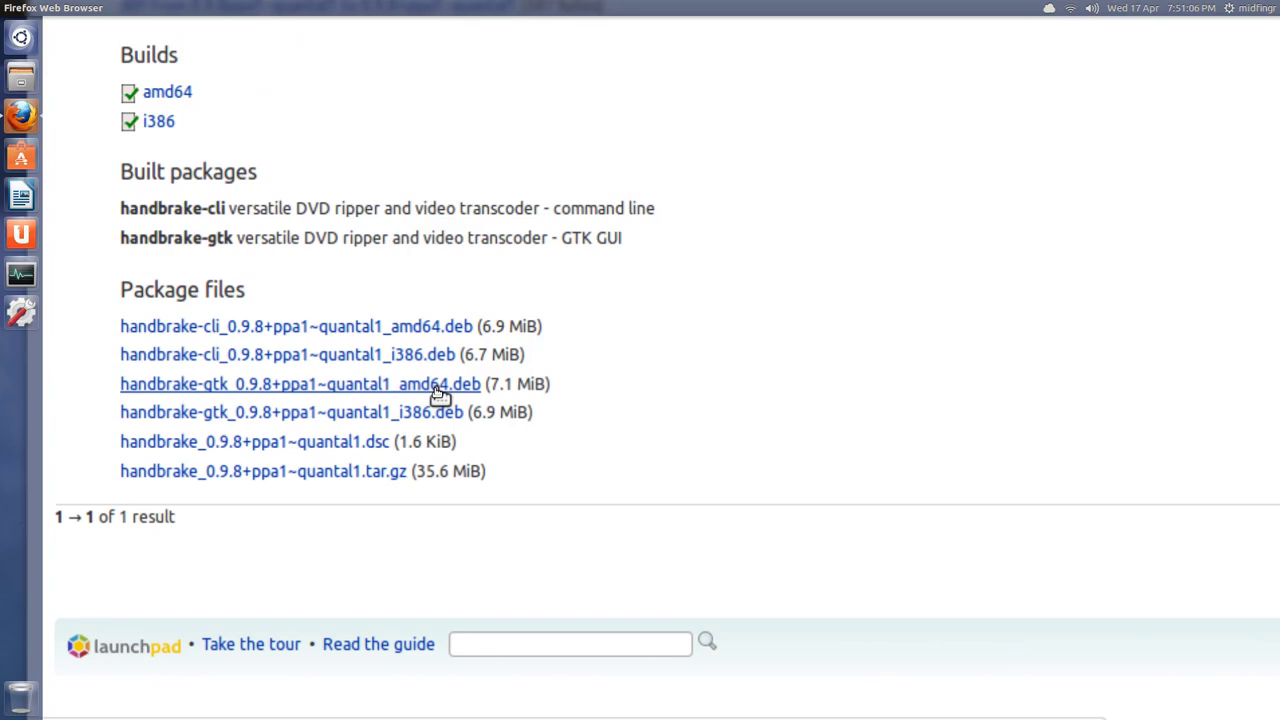
pyautogui.click(440, 393)
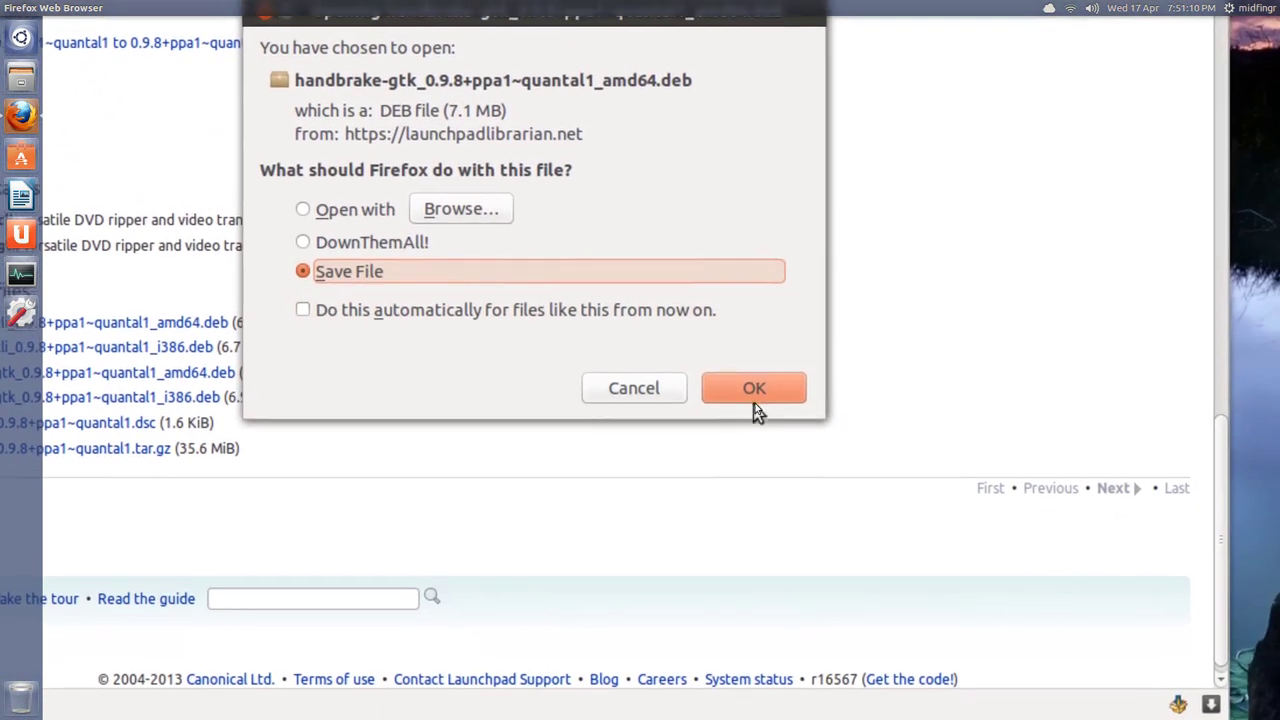
pyautogui.click(754, 390)
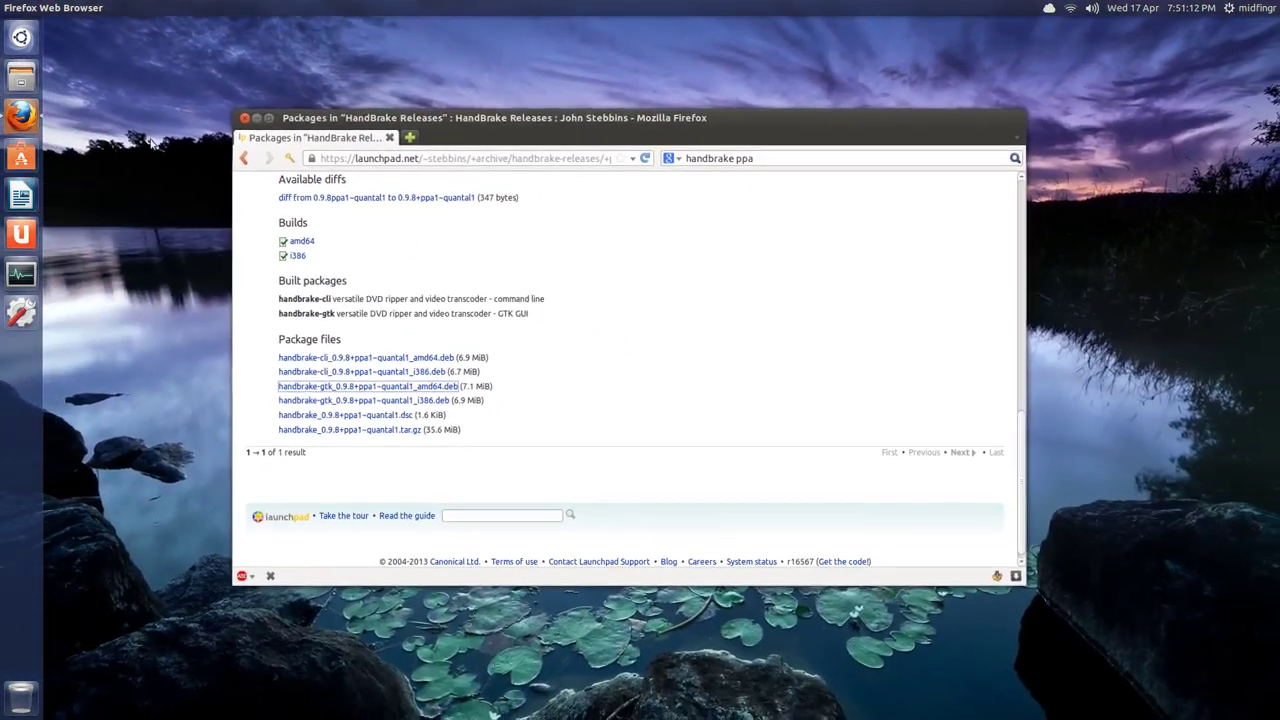
# Step: Open Downloads and permanently delete the partial HandBrake .deb.part file
pyautogui.rightClick(22, 80)
pyautogui.click(85, 95)
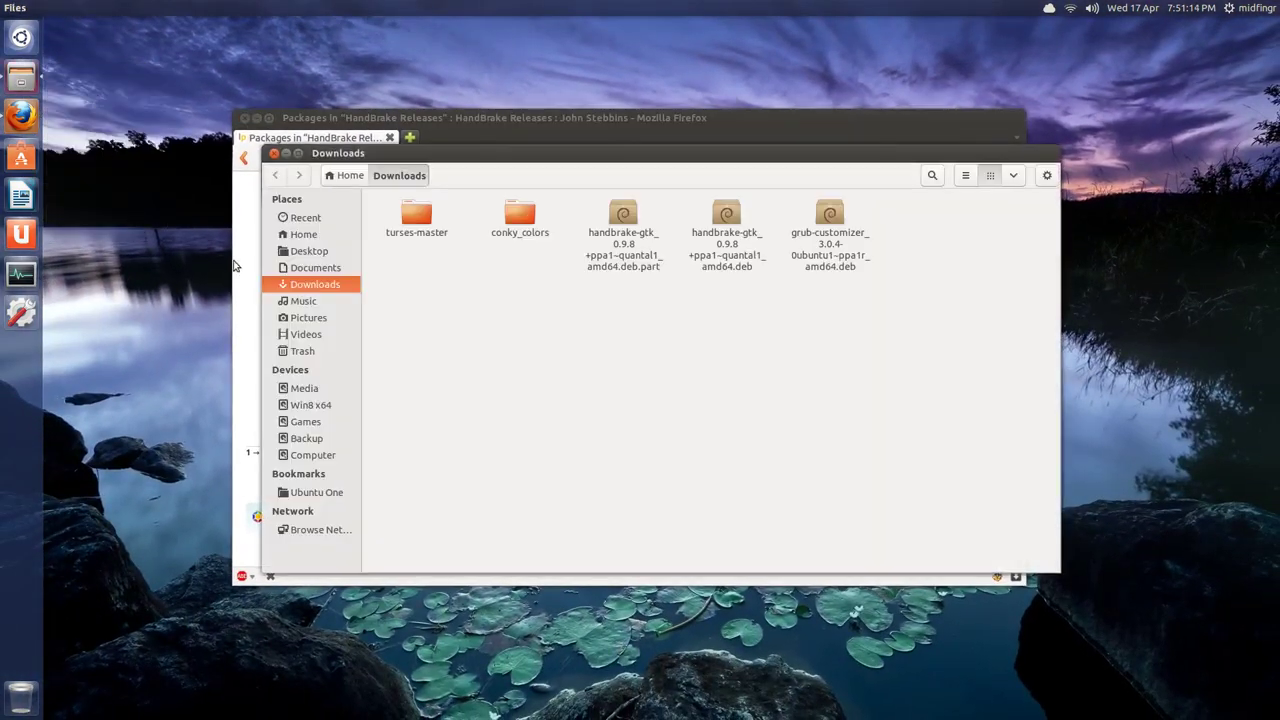
pyautogui.click(637, 262)
pyautogui.click(623, 242)
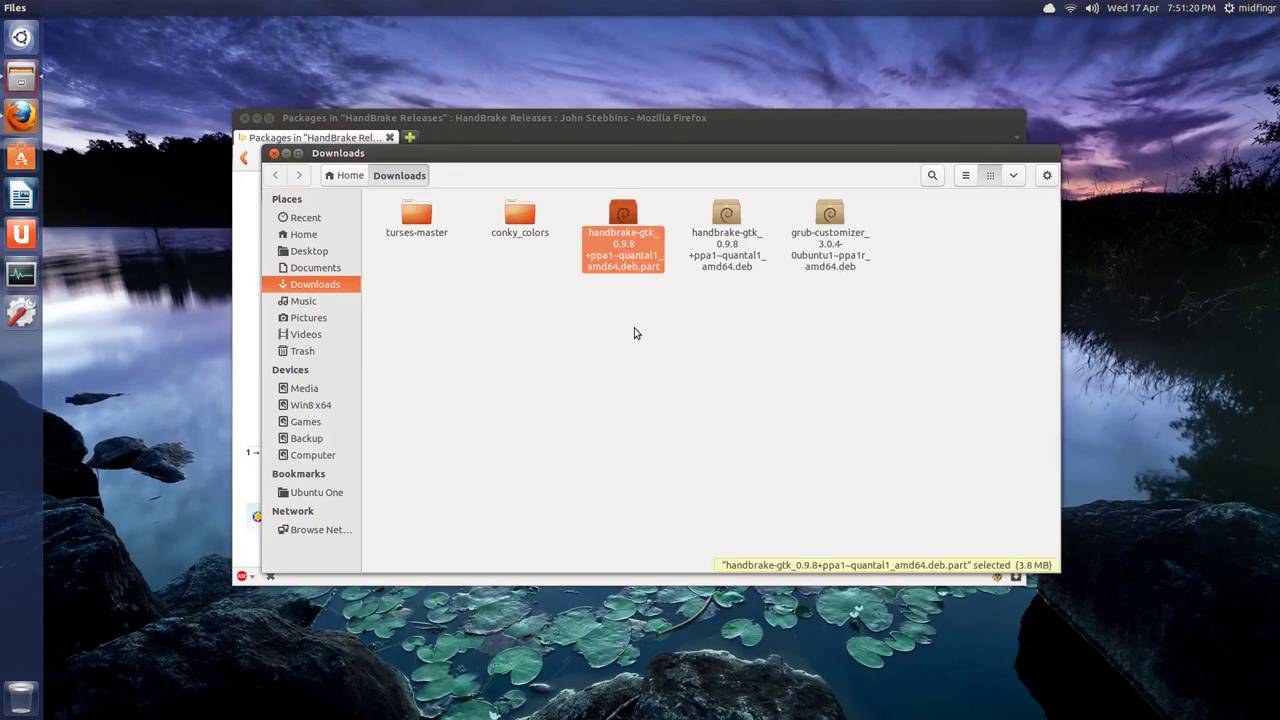
pyautogui.hotkey('shift', 'Delete')
pyautogui.press('Return')
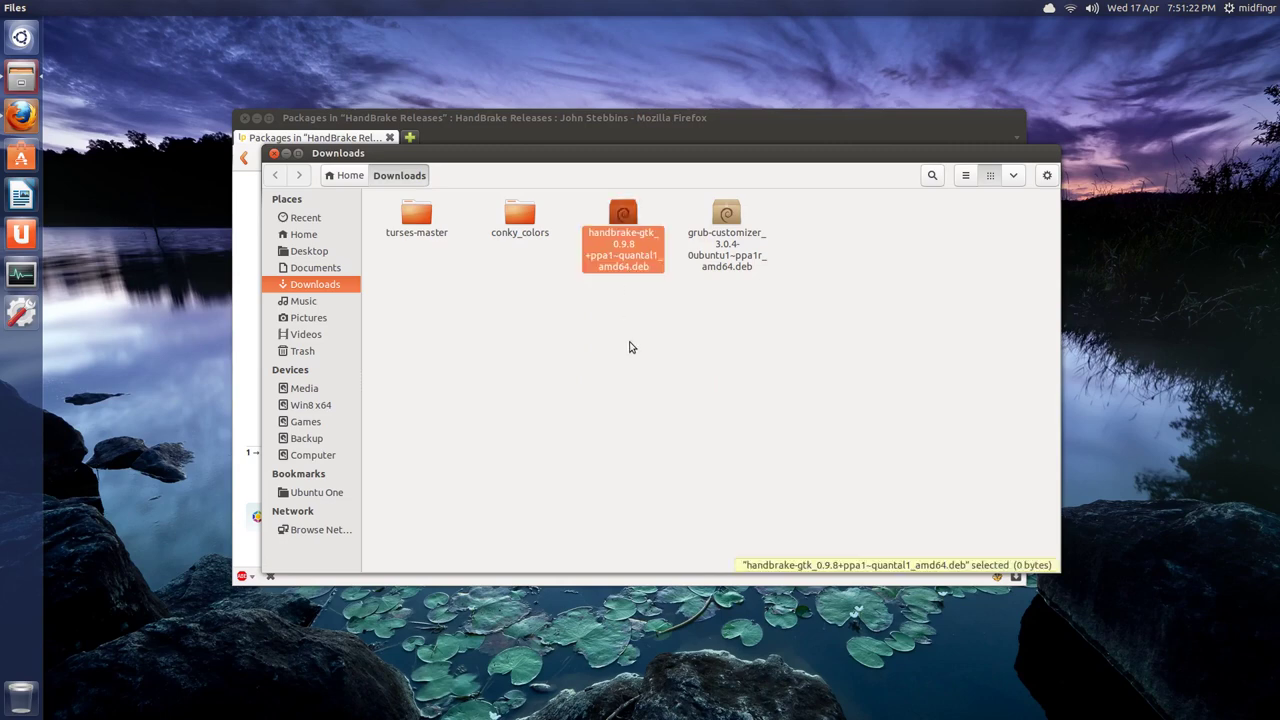
pyautogui.click(630, 347)
pyautogui.click(619, 259)
pyautogui.click(629, 312)
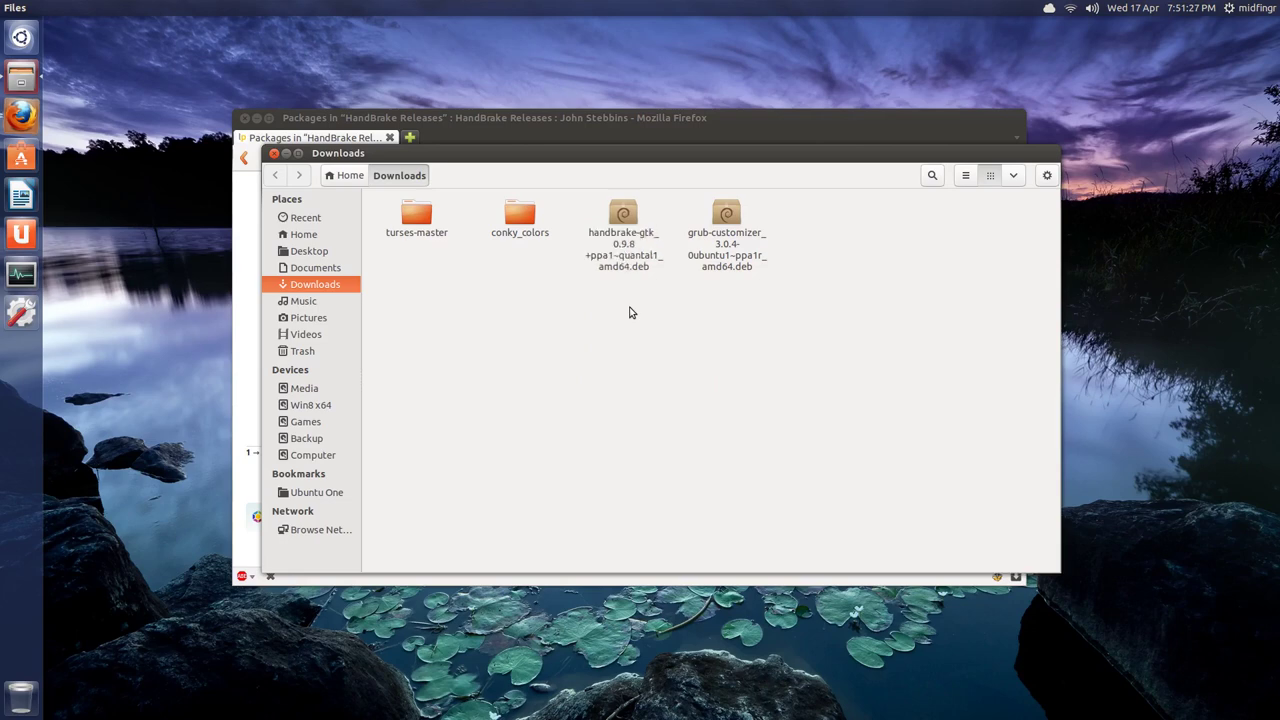
# Step: Dismiss Firefox's download error, close Downloads, and open the Home folder in Files
pyautogui.click(21, 115)
pyautogui.click(859, 414)
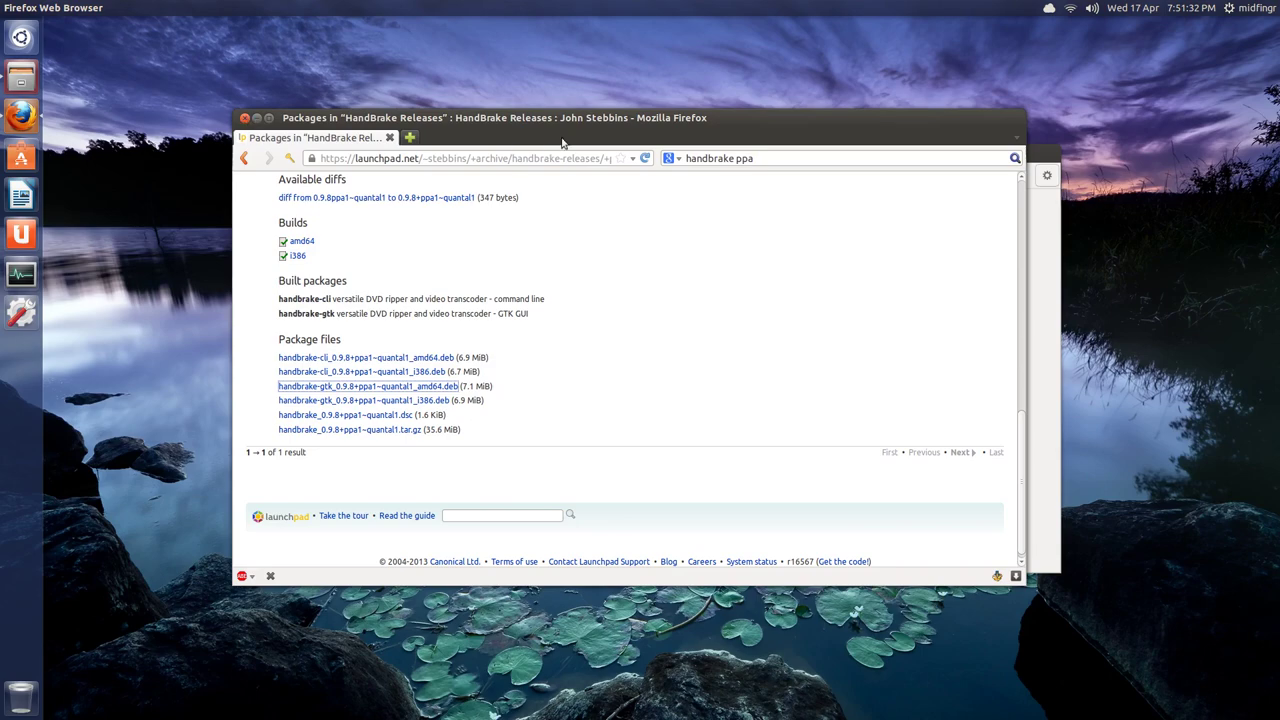
pyautogui.moveTo(578, 119); pyautogui.dragTo(484, 266)
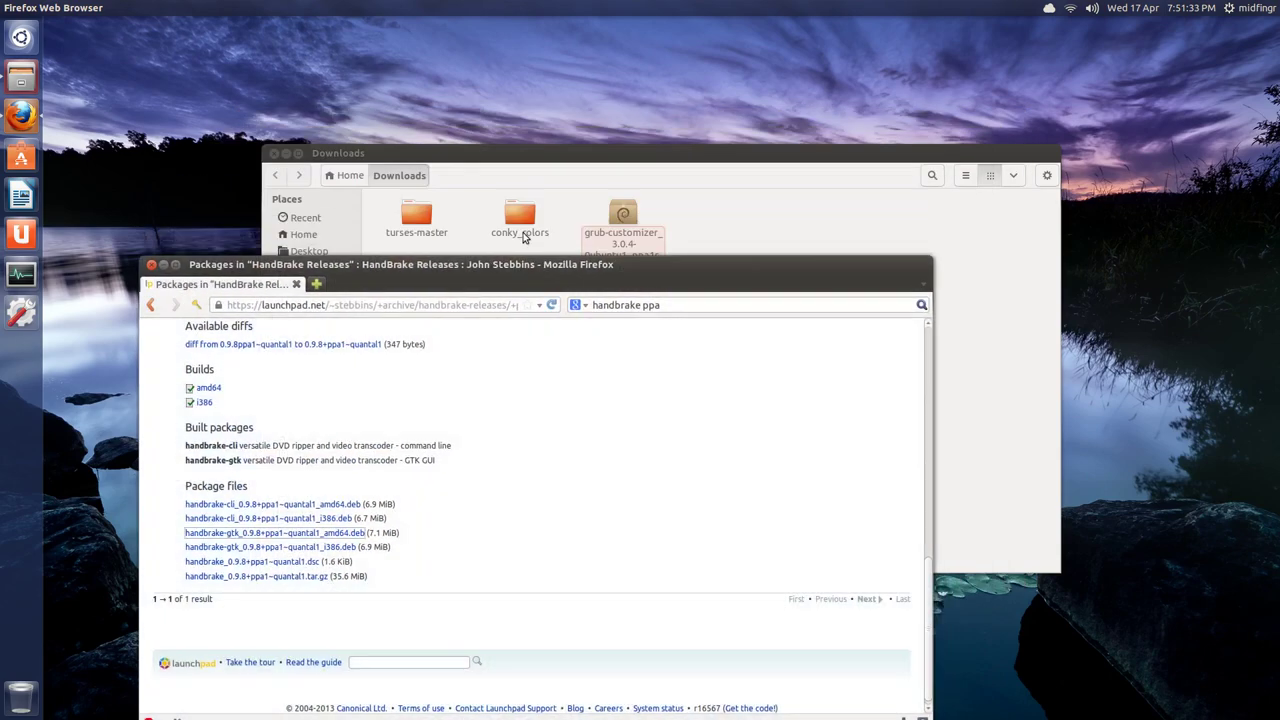
pyautogui.click(270, 152)
pyautogui.moveTo(545, 264); pyautogui.dragTo(573, 176)
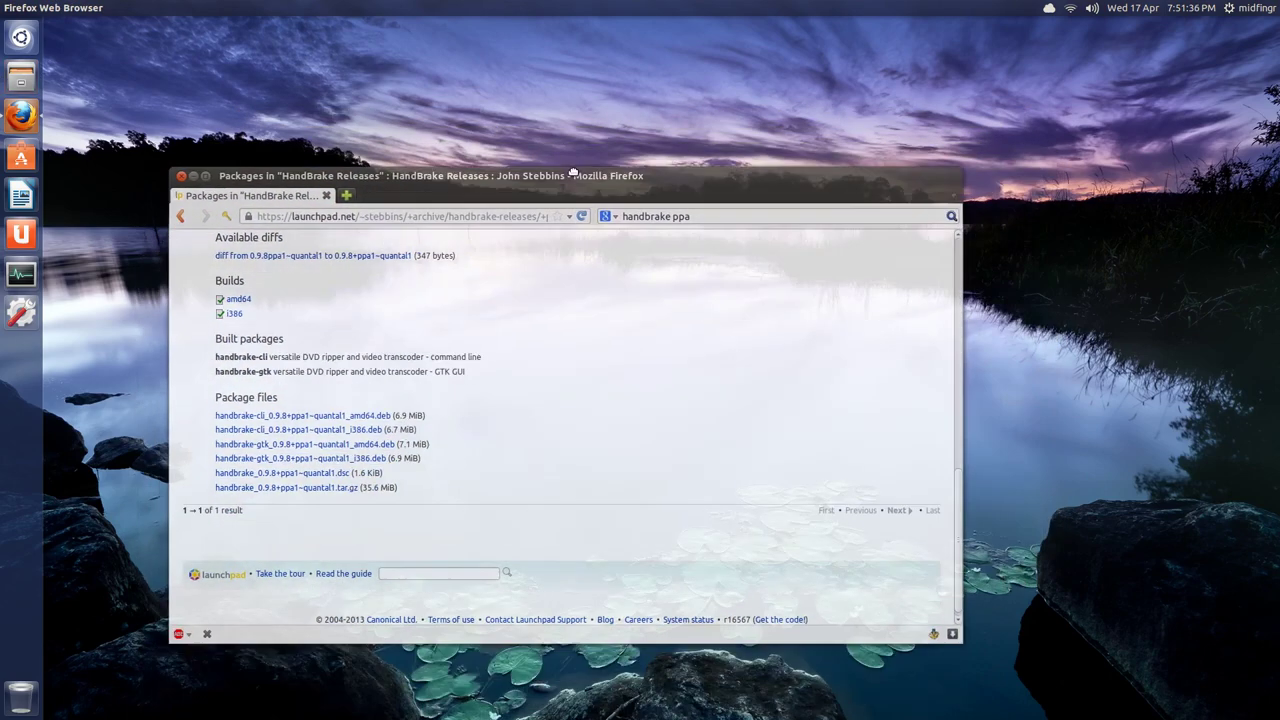
pyautogui.click(22, 82)
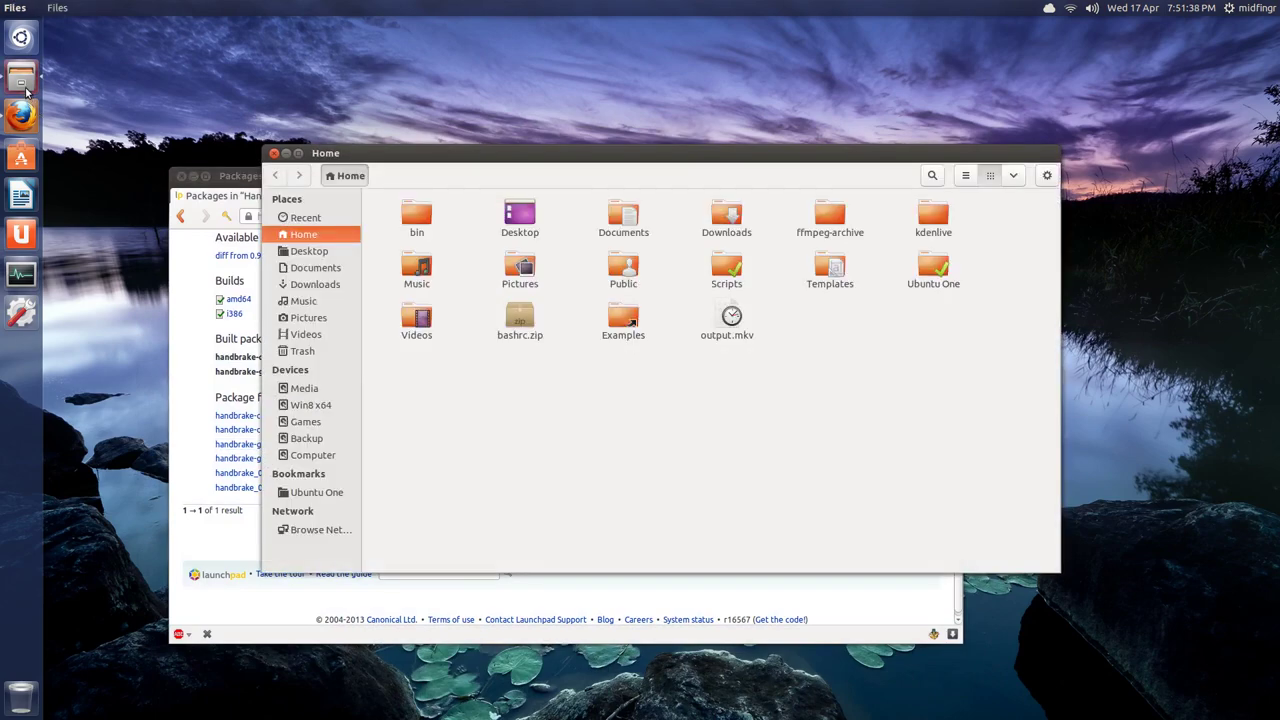
# Step: Close the Home window and search Google for 'grub customizer ppa' in Firefox
pyautogui.click(273, 153)
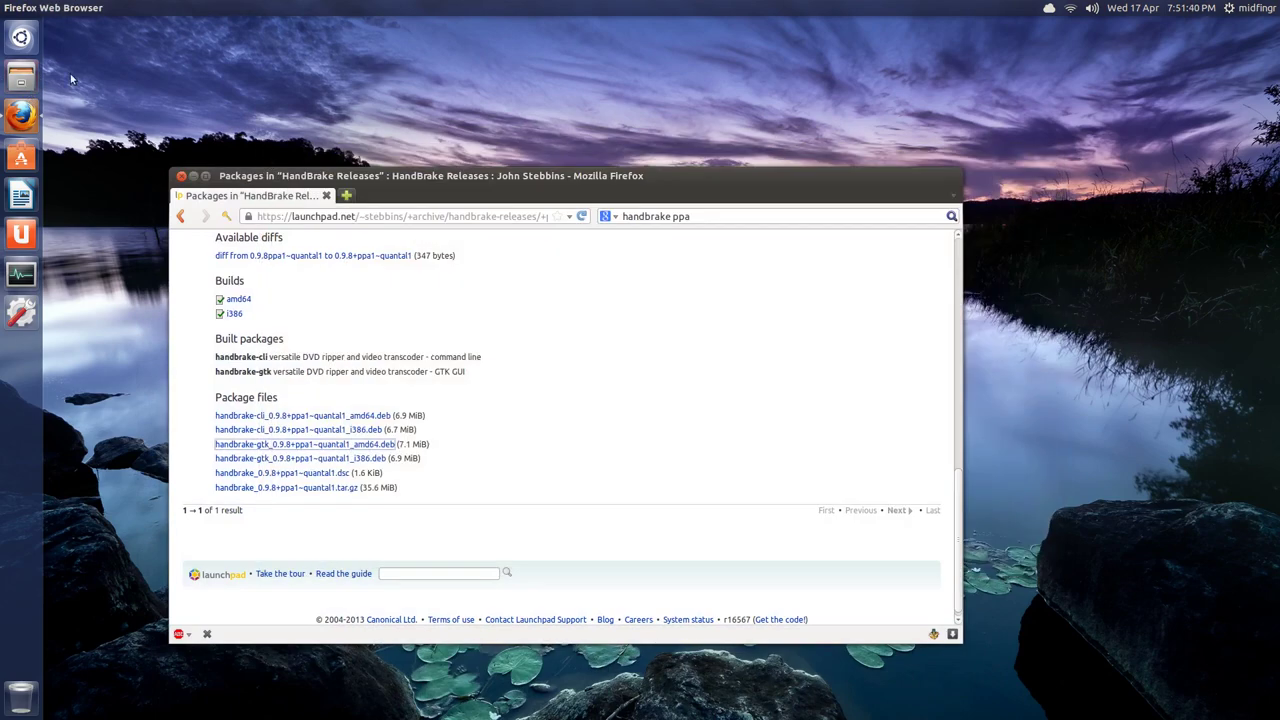
pyautogui.click(24, 44)
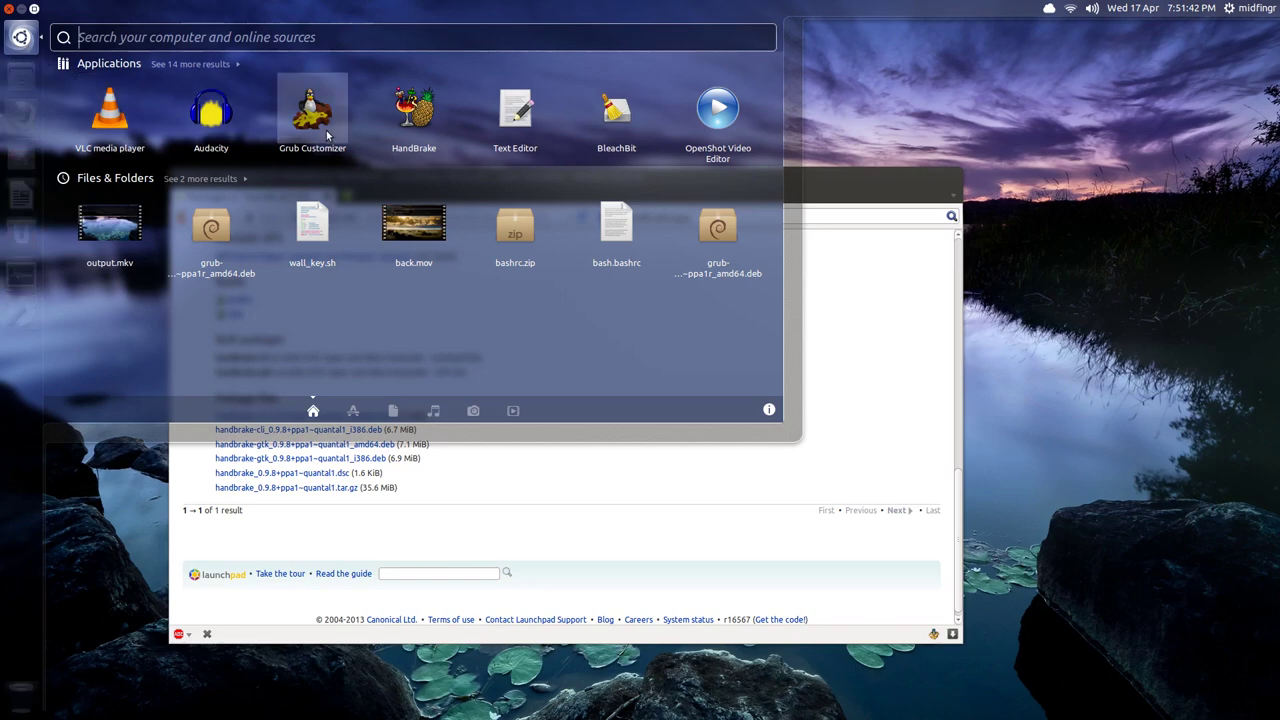
pyautogui.click(850, 342)
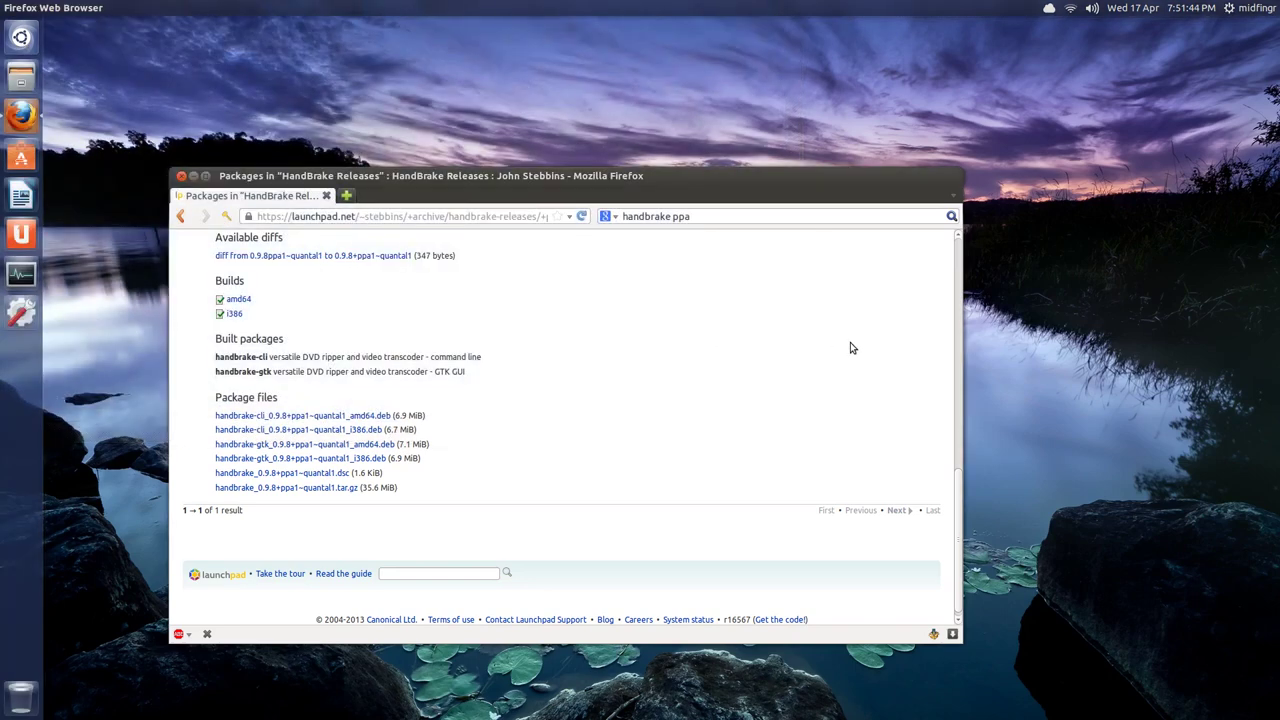
pyautogui.doubleClick(626, 217)
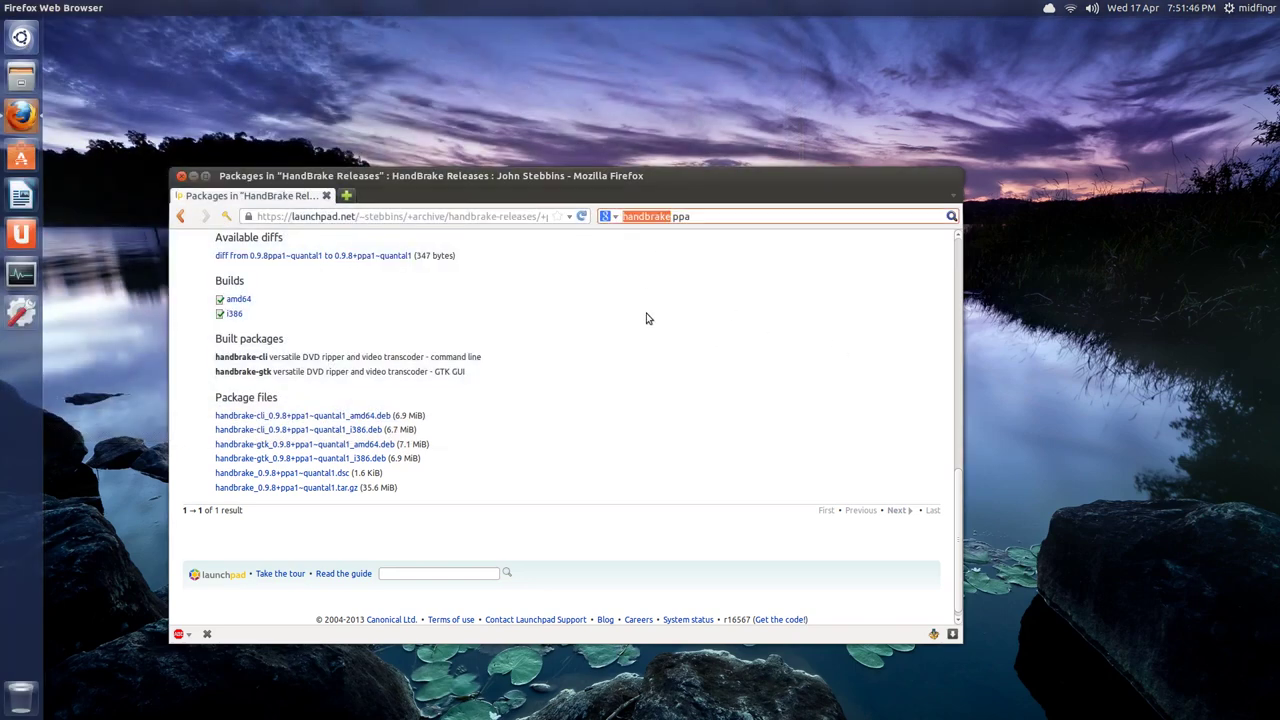
pyautogui.write('grub c')
pyautogui.write('ustomizer')
pyautogui.press('Down')
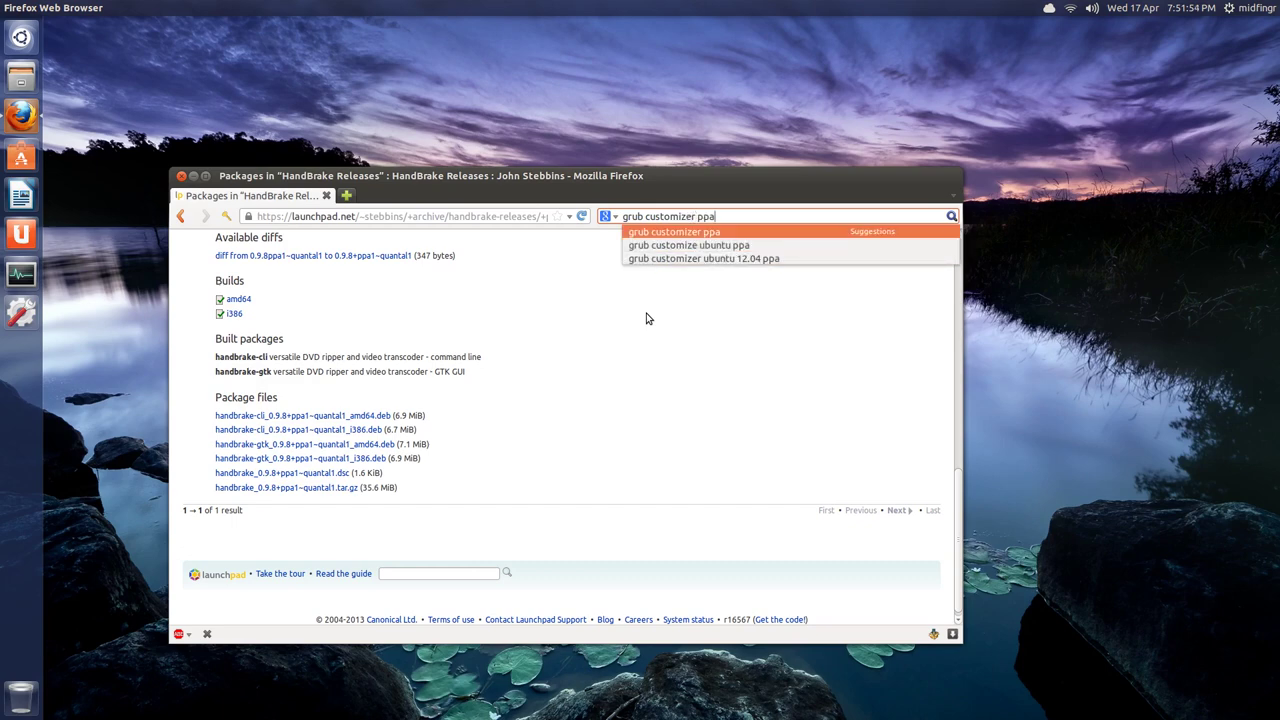
pyautogui.press('Return')
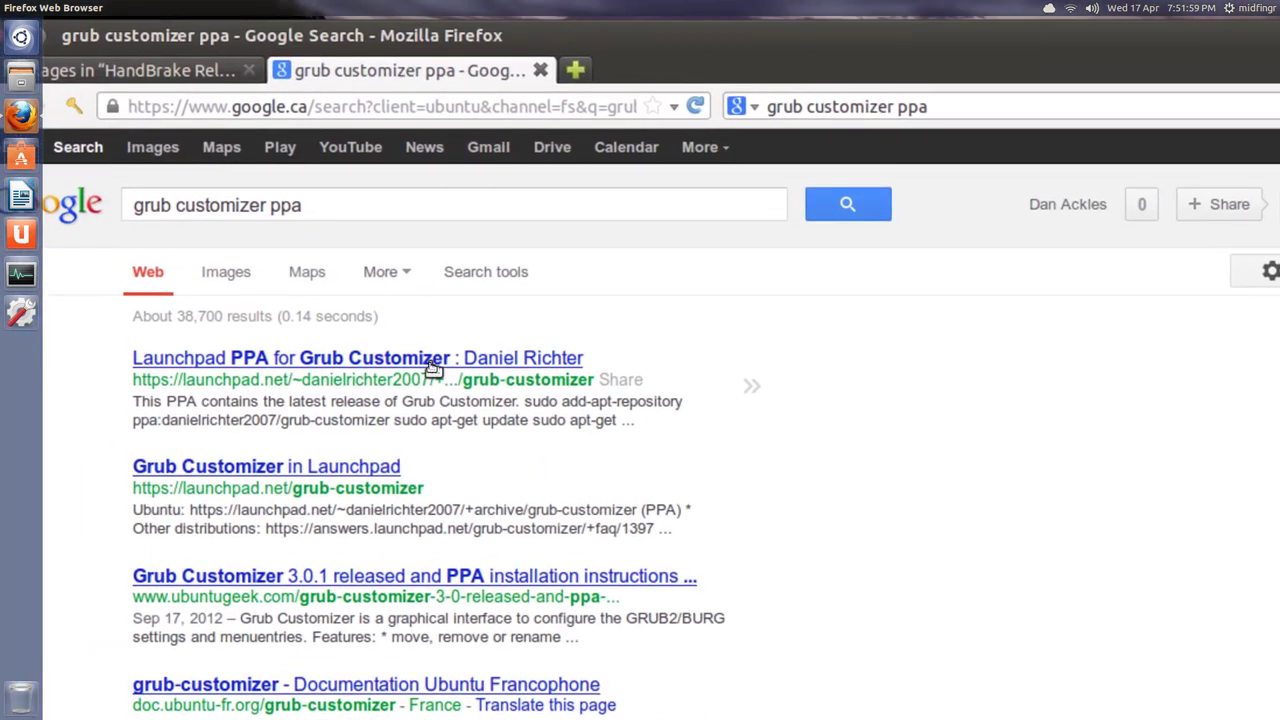
# Step: Open the 'Launchpad PPA for Grub Customizer' result and view its package details
pyautogui.click(431, 367)
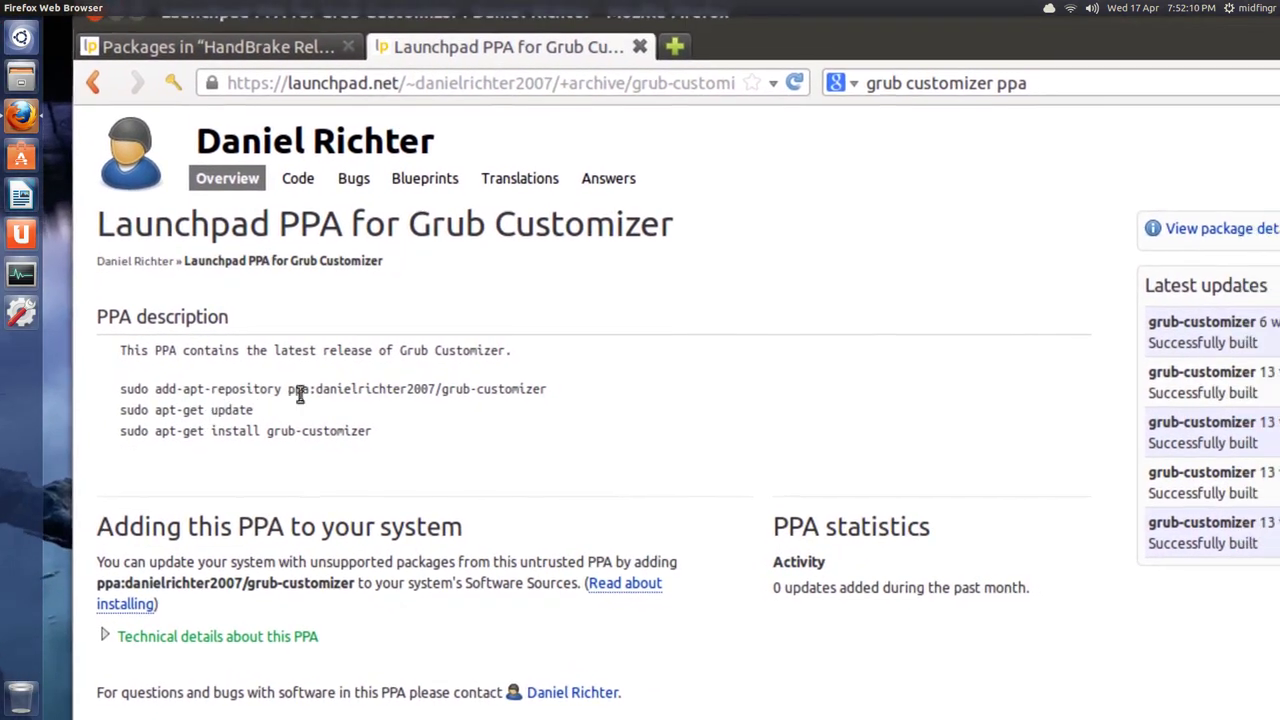
pyautogui.scroll(-10, 335, 397)
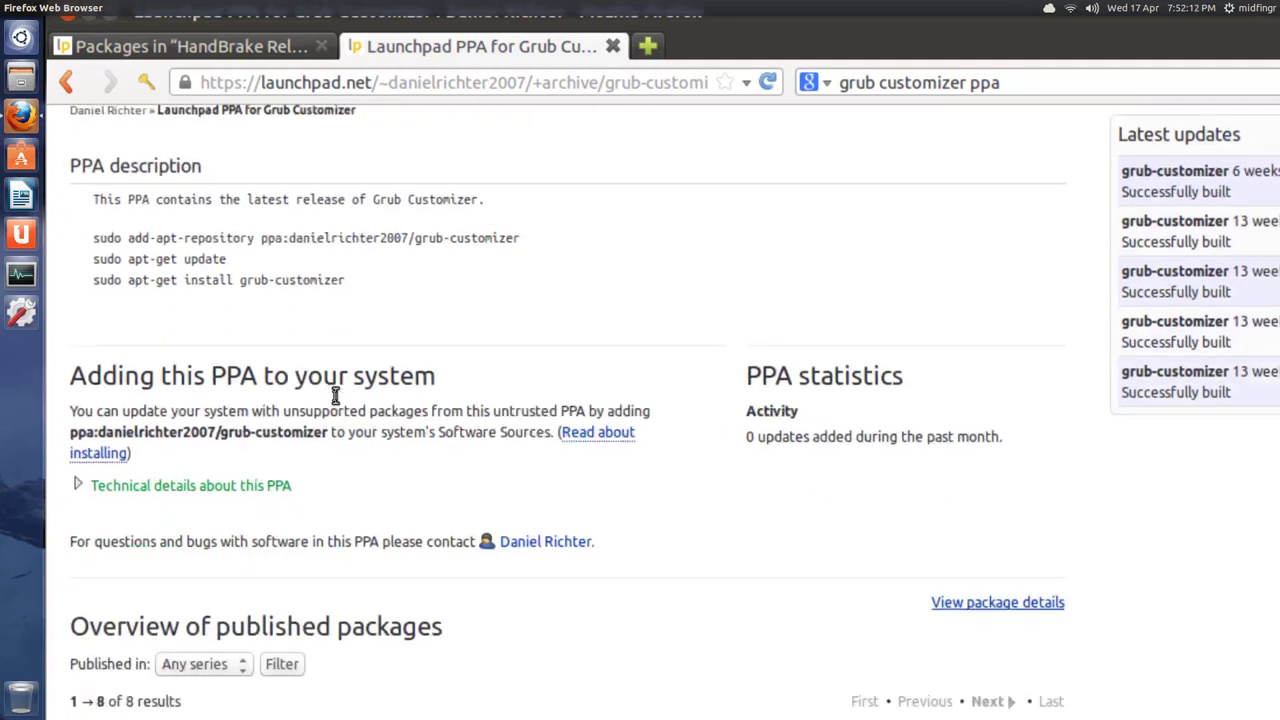
pyautogui.scroll(-1, 335, 400)
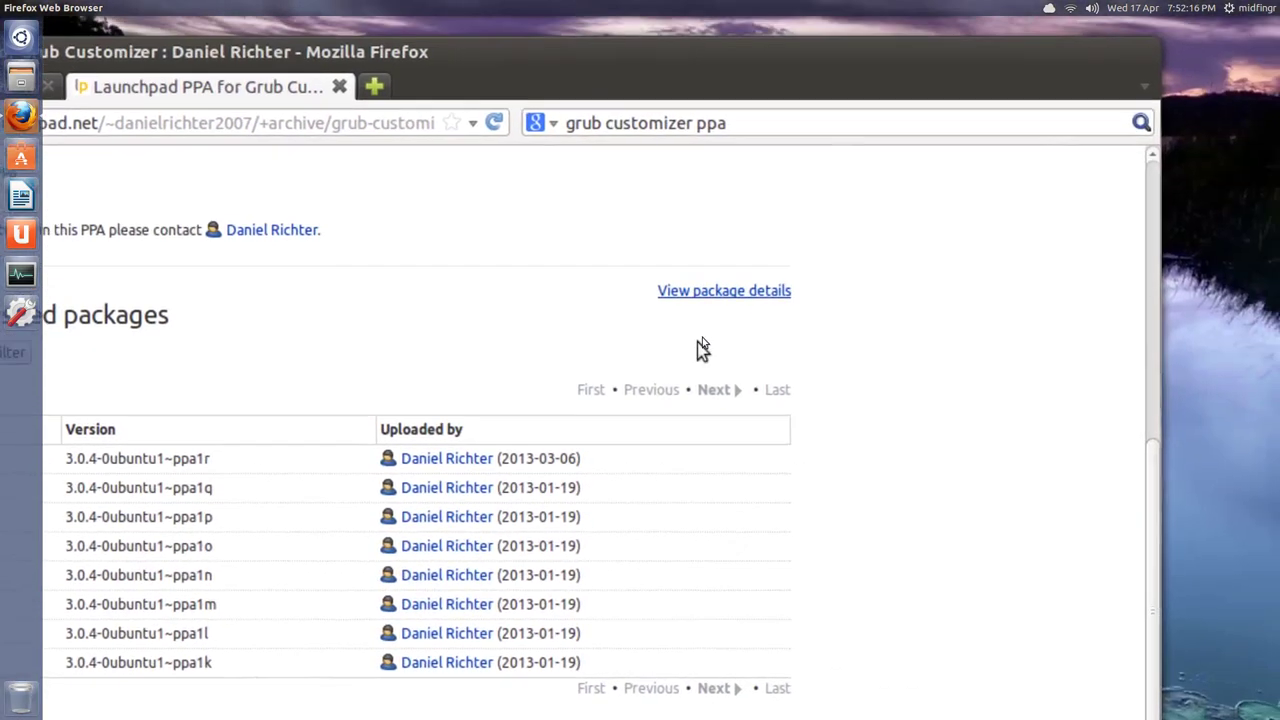
pyautogui.click(992, 185)
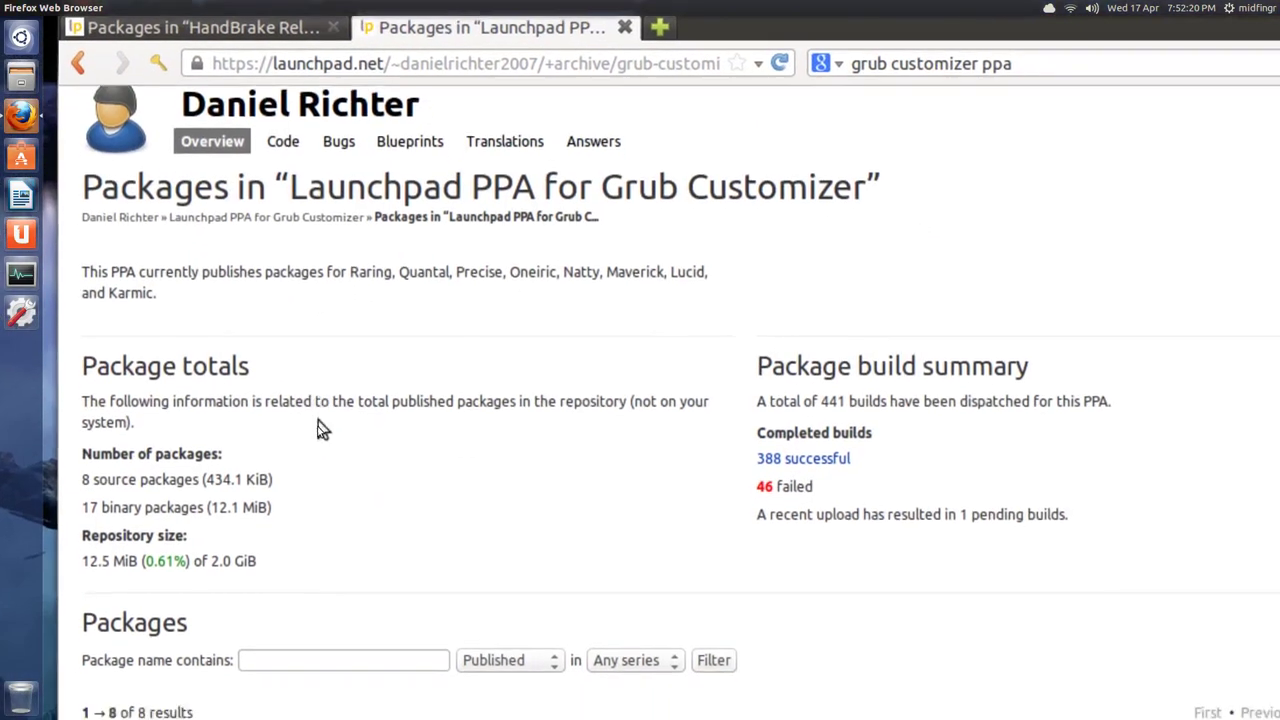
# Step: Filter the Grub Customizer PPA packages to the Raring series
pyautogui.scroll(-5, 300, 400)
pyautogui.click(694, 461)
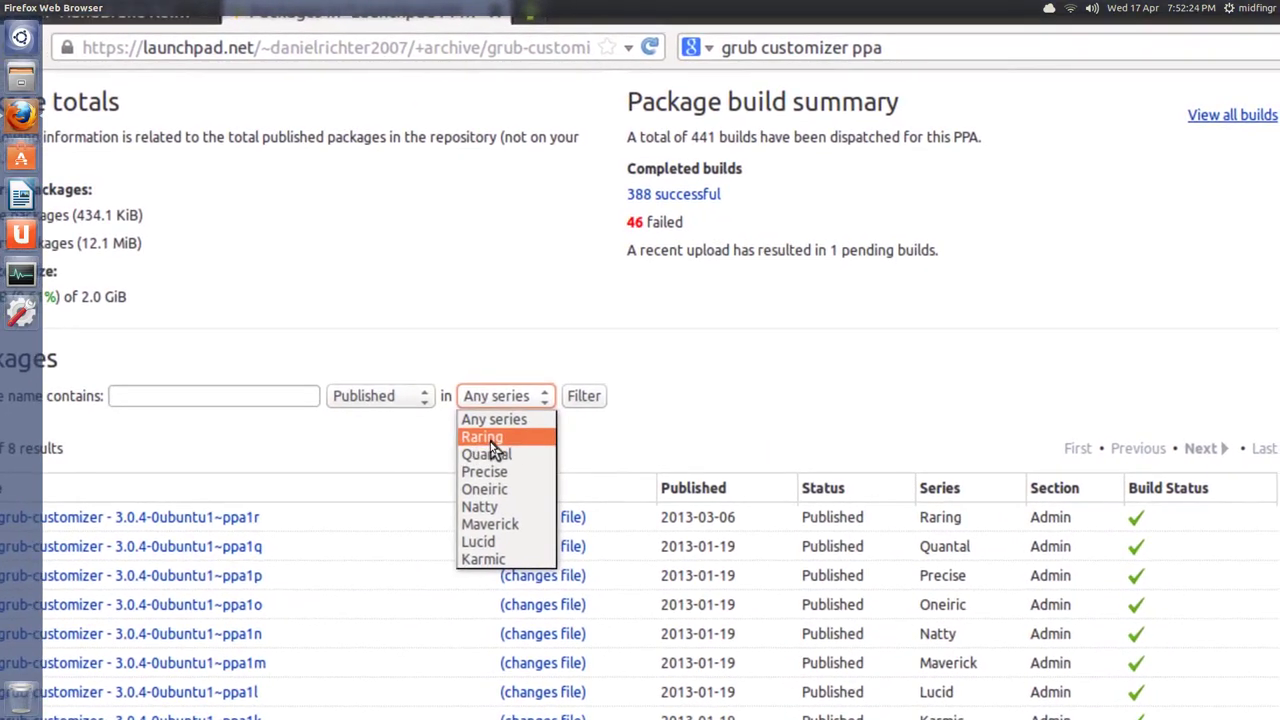
pyautogui.click(489, 441)
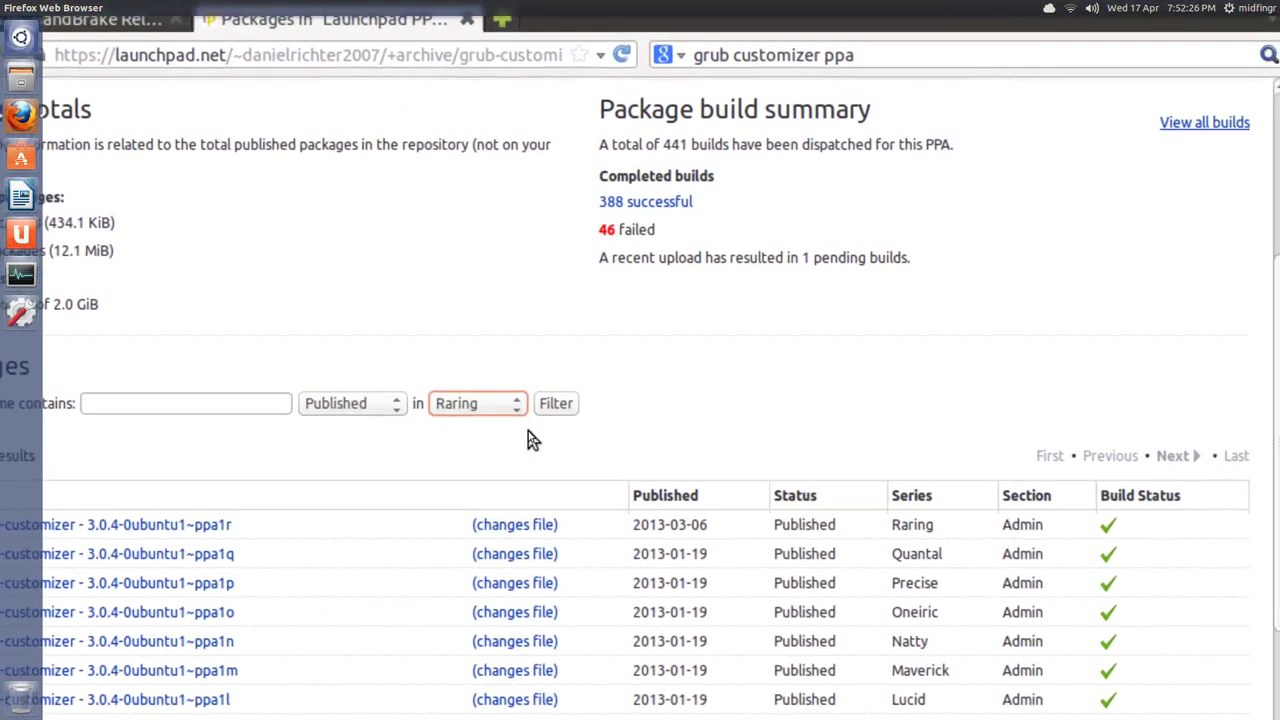
pyautogui.click(545, 415)
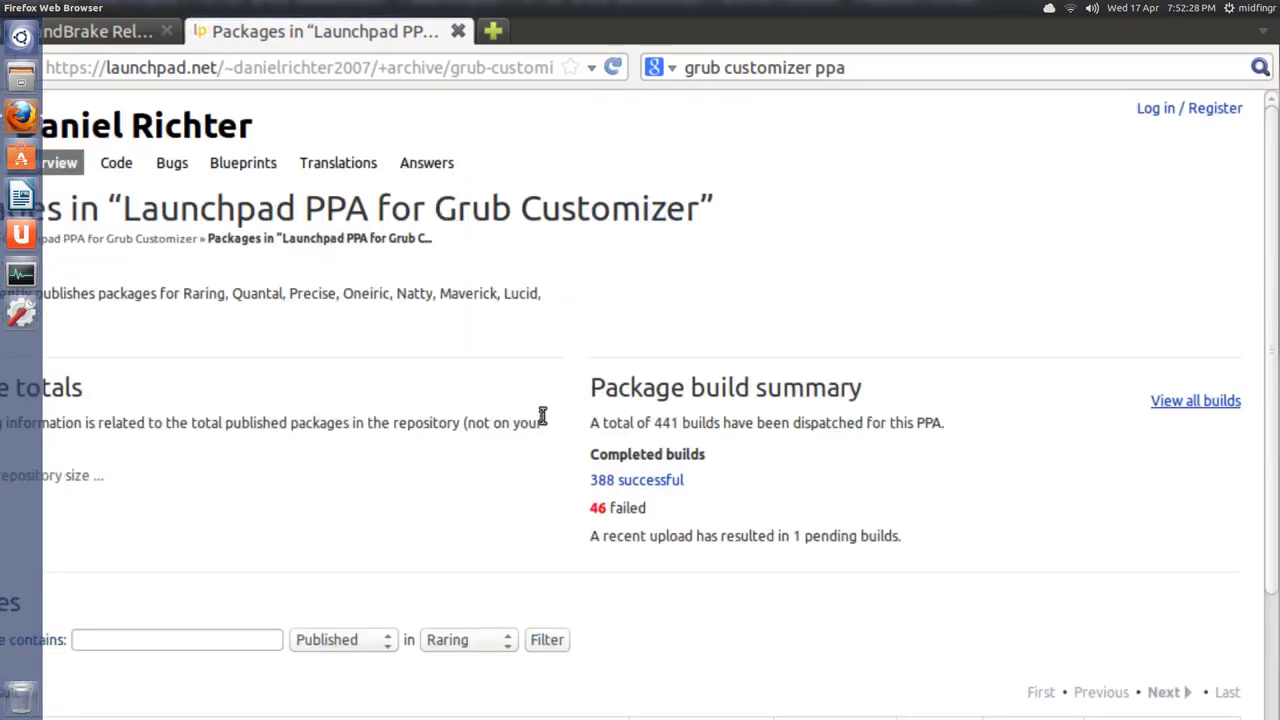
# Step: Expand grub-customizer 3.0.4-0ubuntu1~ppa1r and scroll to its five package files, including the amd64 .deb
pyautogui.scroll(-5, 341, 389)
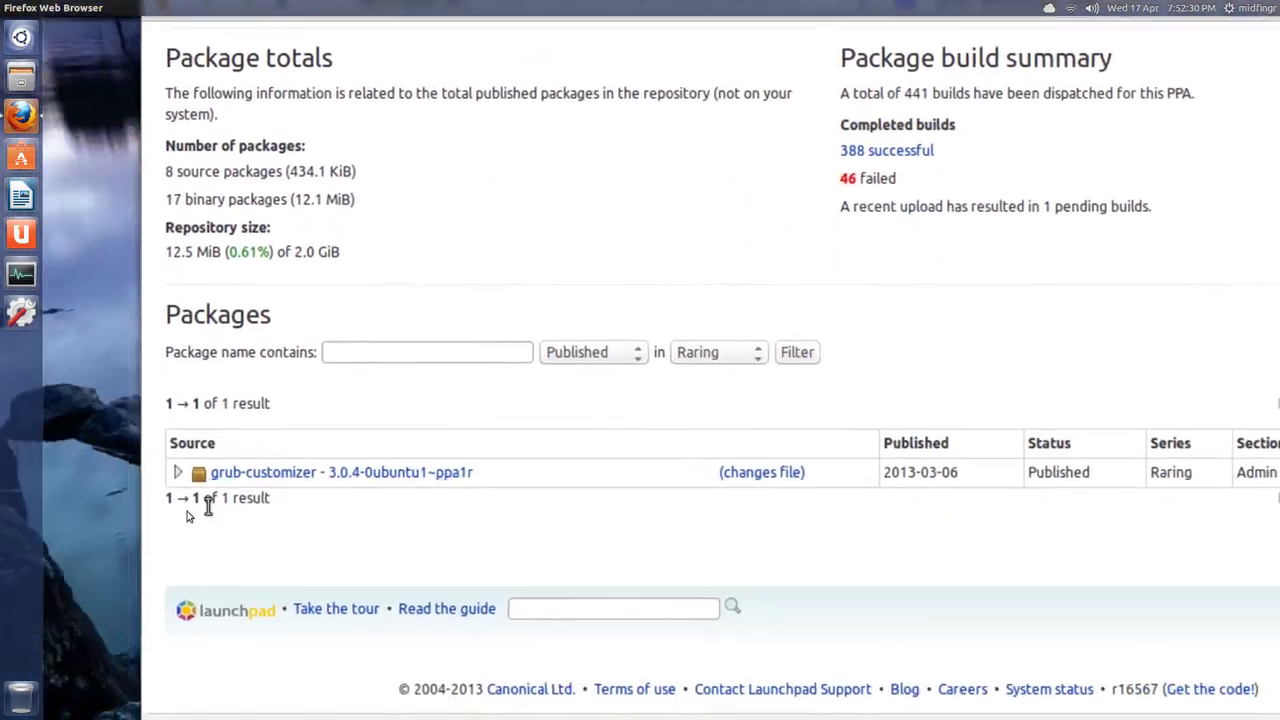
pyautogui.click(193, 483)
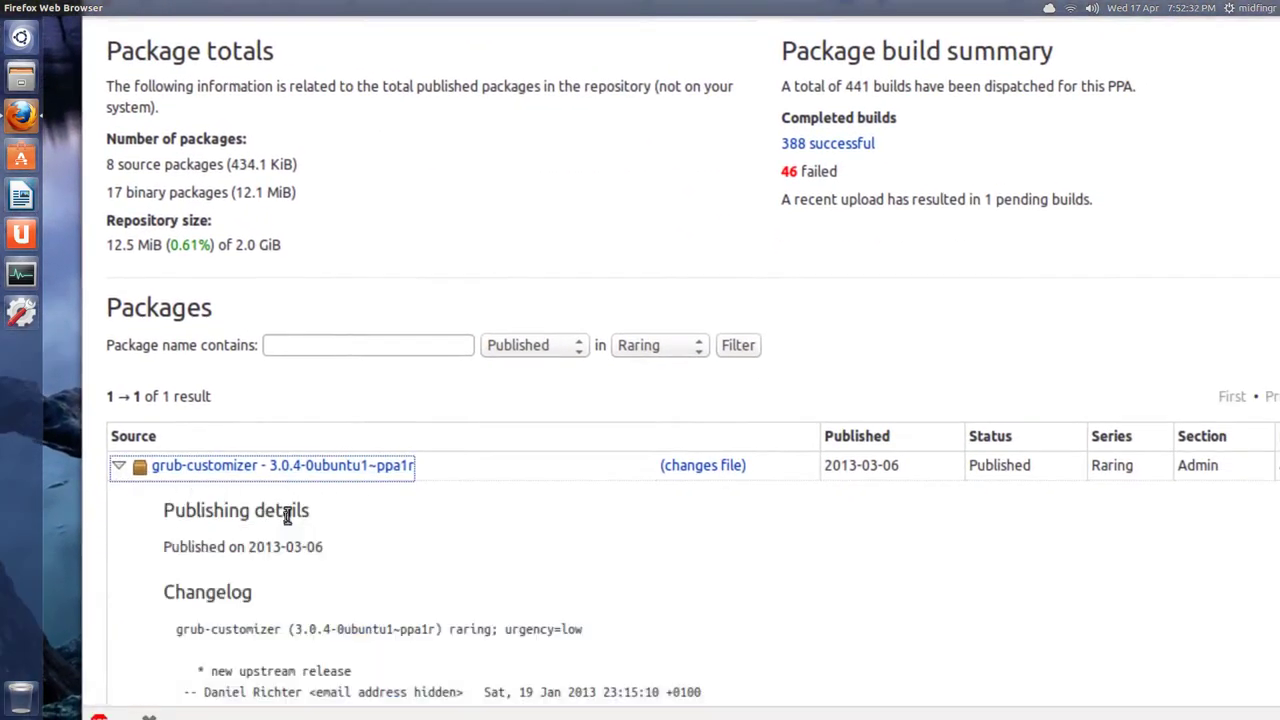
pyautogui.scroll(-3, 287, 515)
pyautogui.scroll(-3, 287, 515)
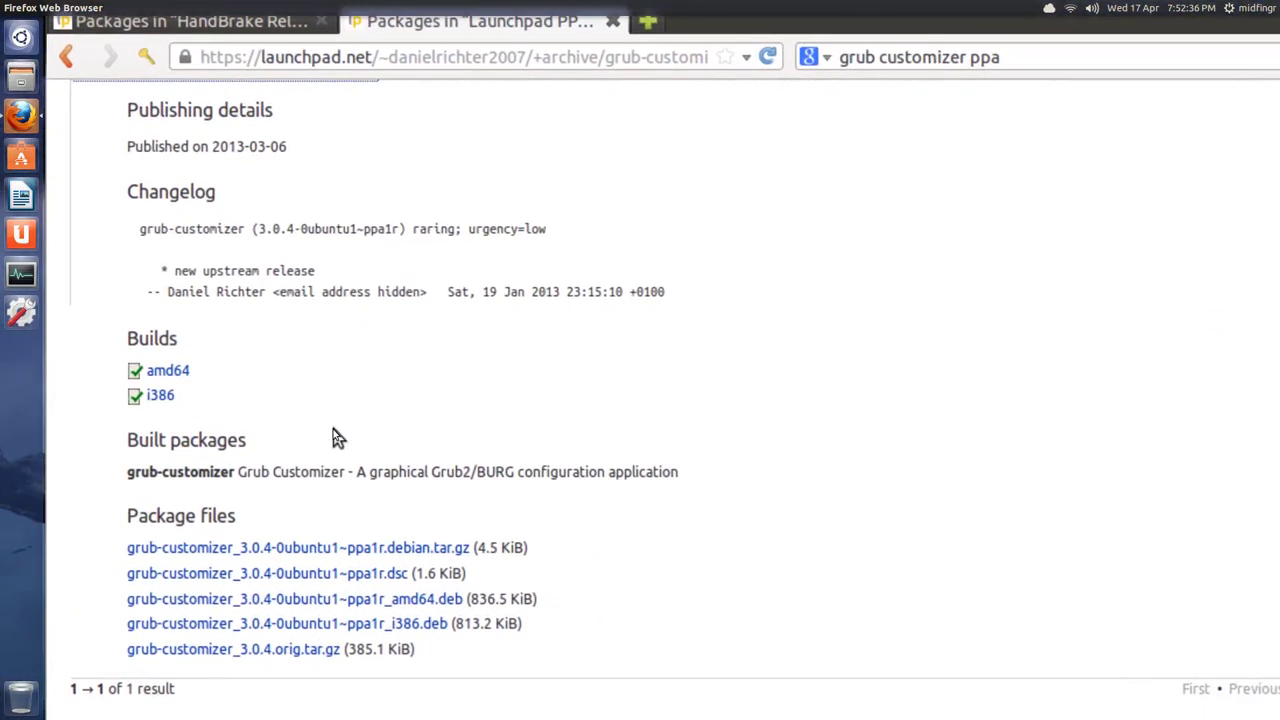
pyautogui.scroll(-3, 337, 440)
pyautogui.scroll(-2, 340, 460)
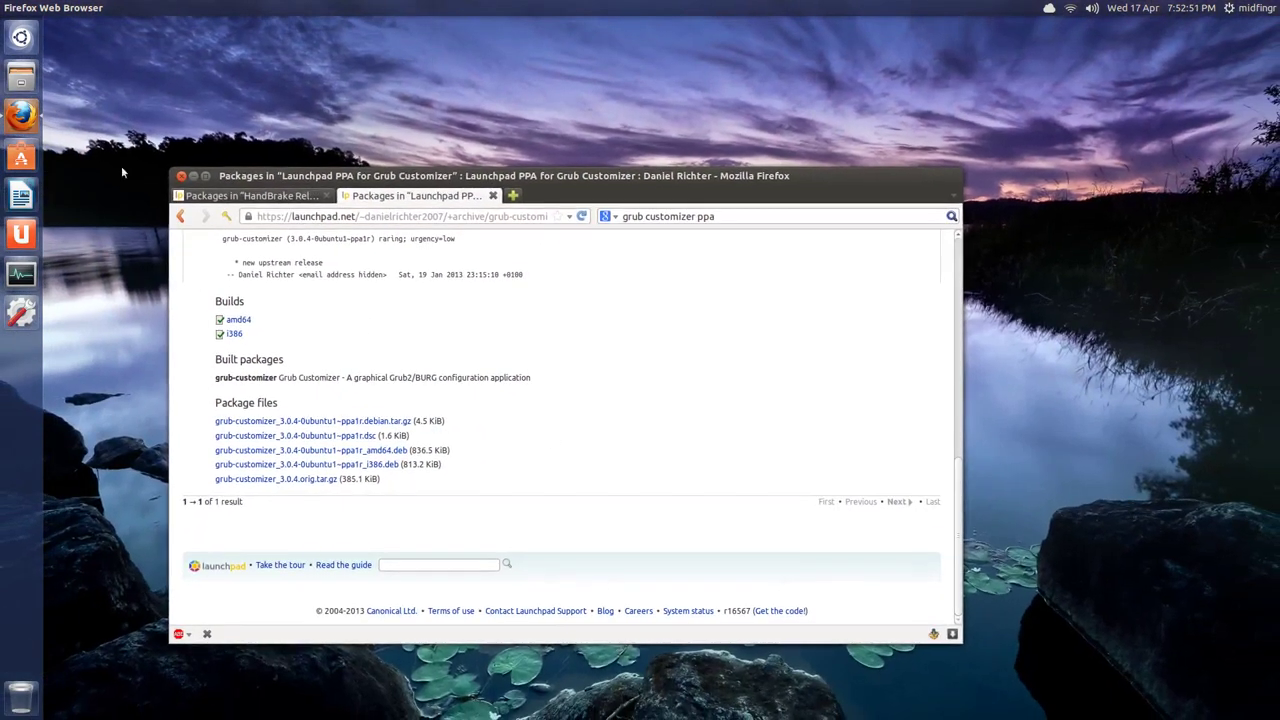
# Step: Close Firefox and open grub-customizer_3.0.4-0ubuntu1~ppa1r_amd64.deb from the Downloads folder
pyautogui.rightClick(28, 82)
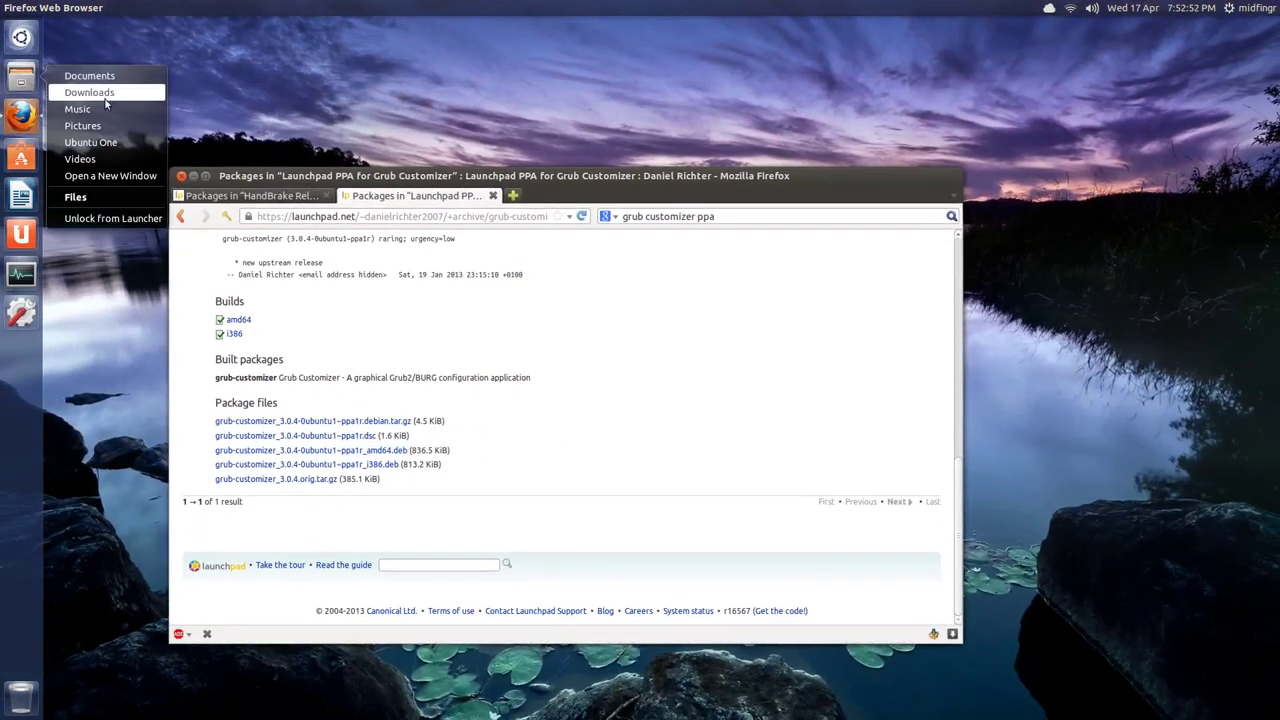
pyautogui.click(104, 96)
pyautogui.click(627, 233)
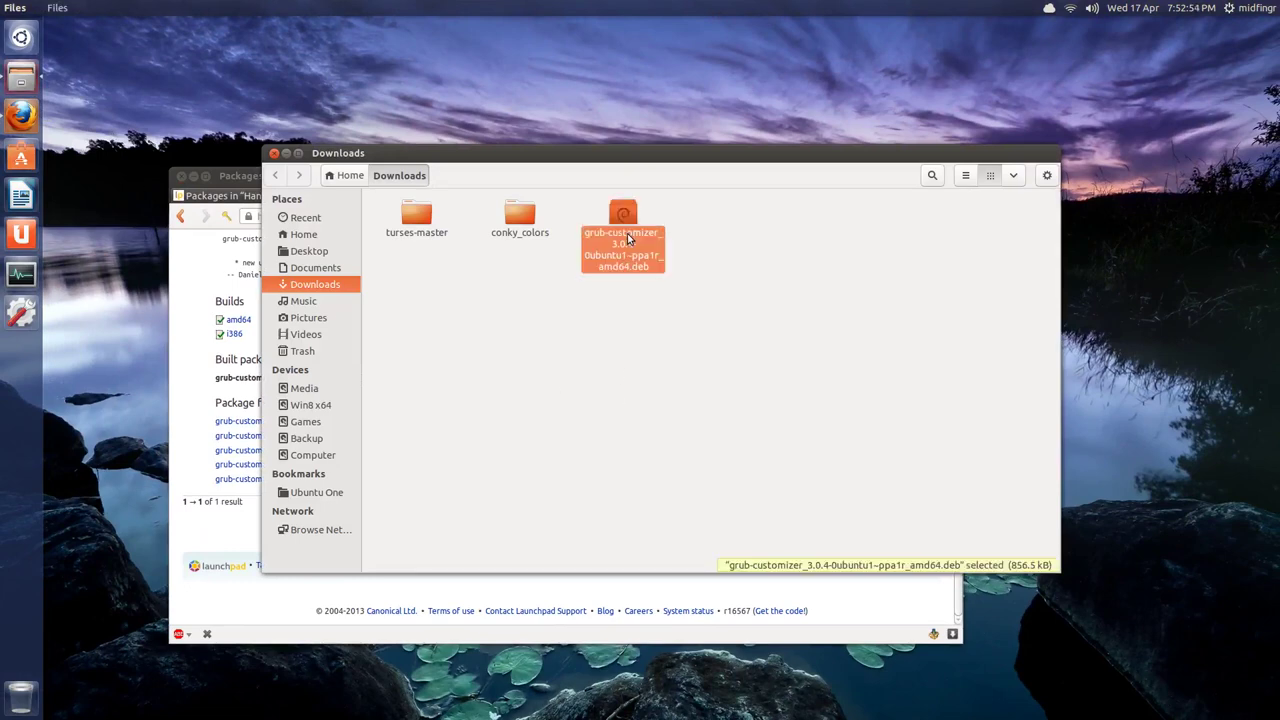
pyautogui.click(219, 173)
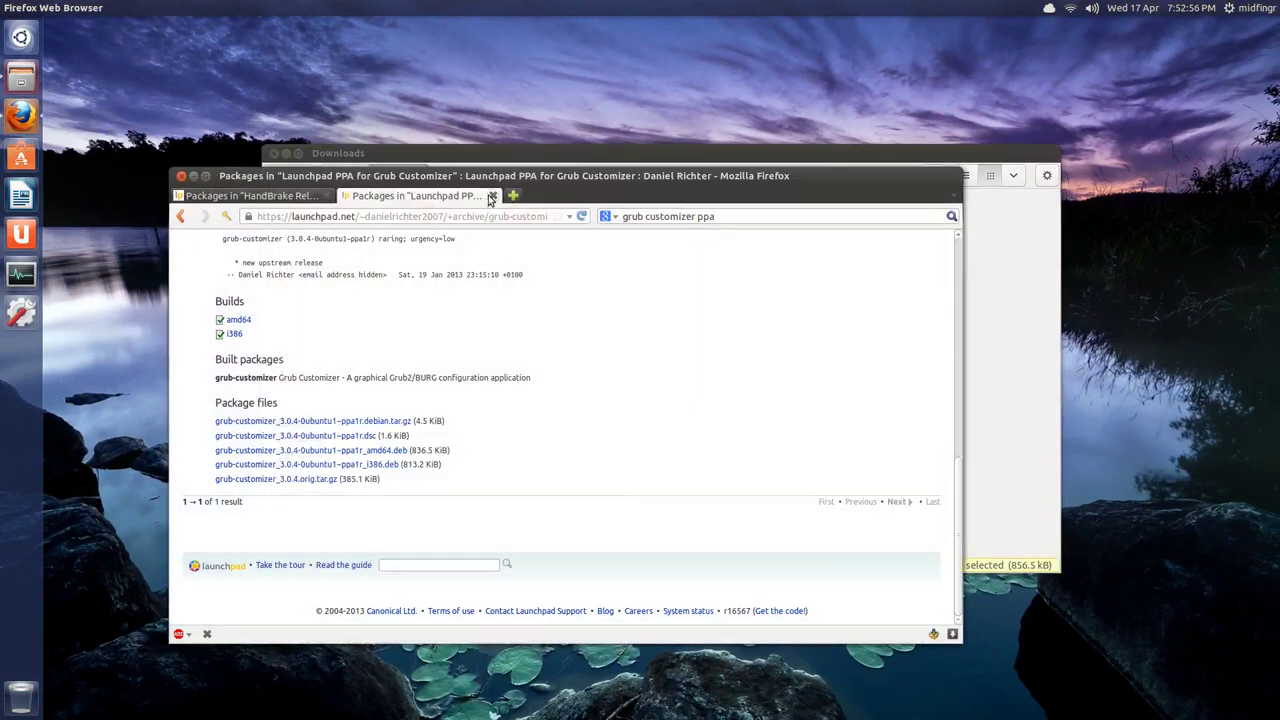
pyautogui.click(490, 198)
pyautogui.click(181, 176)
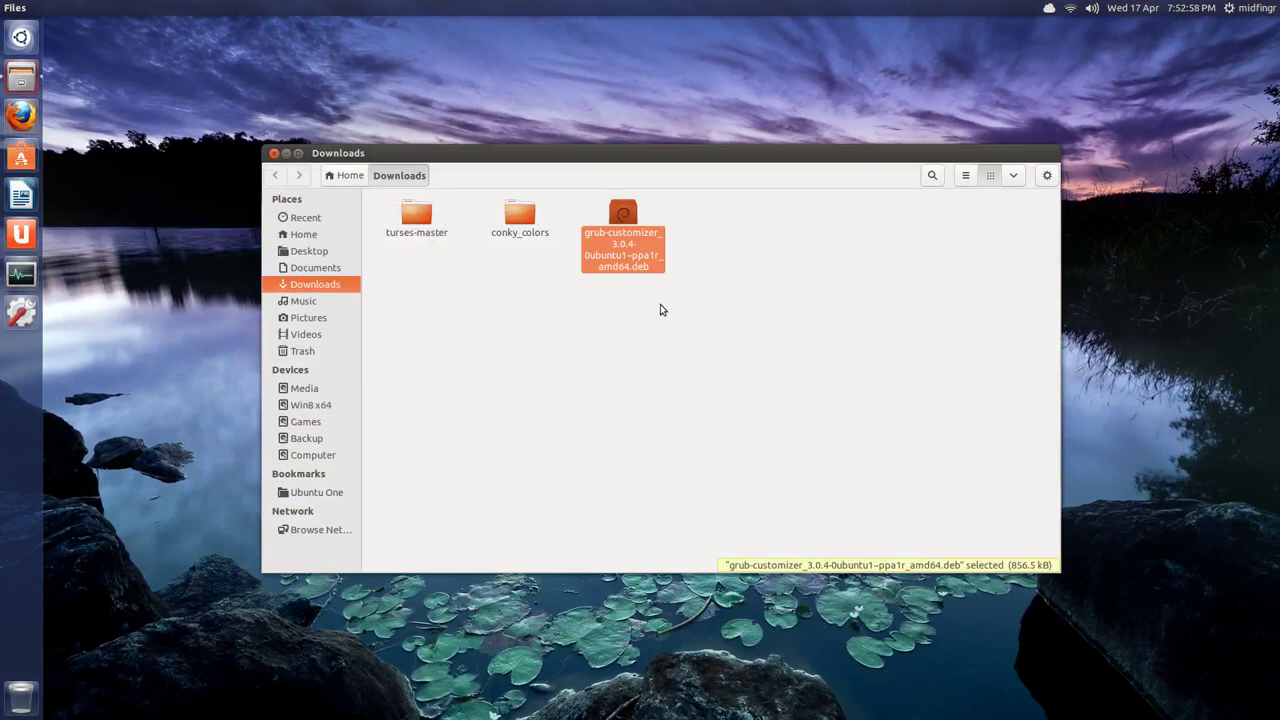
pyautogui.click(660, 304)
pyautogui.click(629, 263)
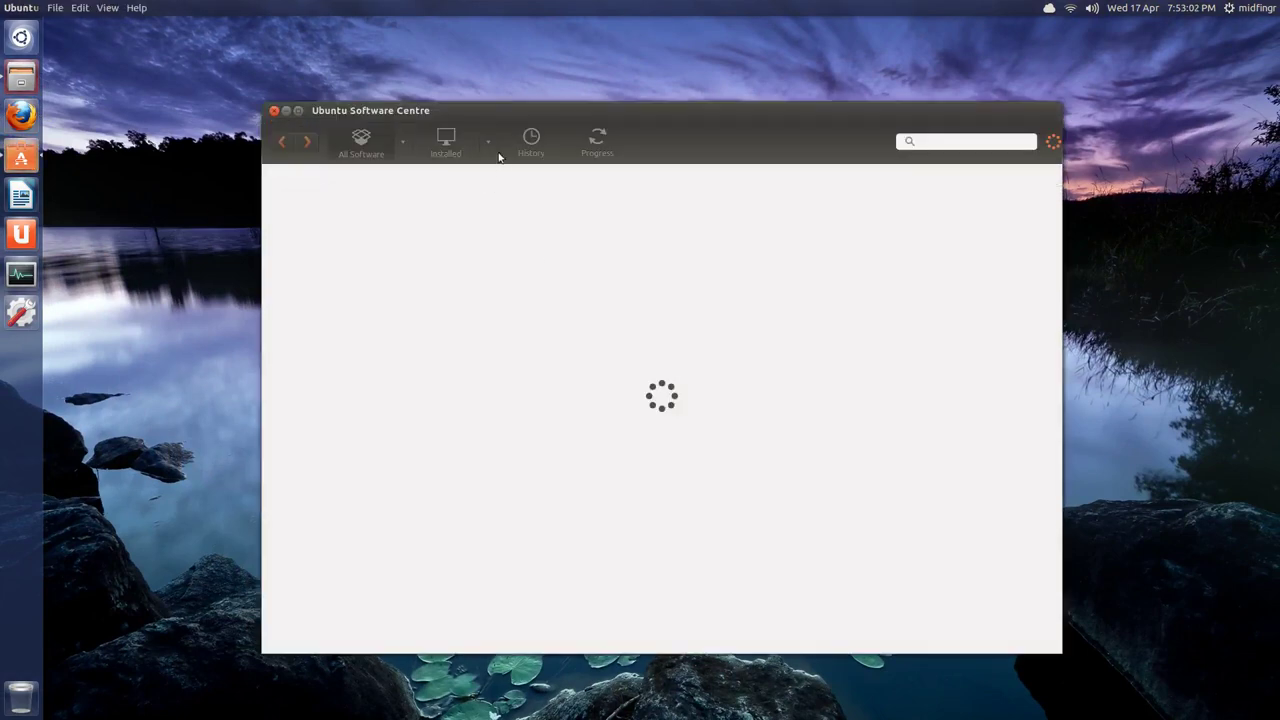
# Step: Confirm grub-customizer 3.0.4 shows as Installed (3.3 MB), then close the Software Centre
pyautogui.moveTo(466, 111); pyautogui.dragTo(374, 108)
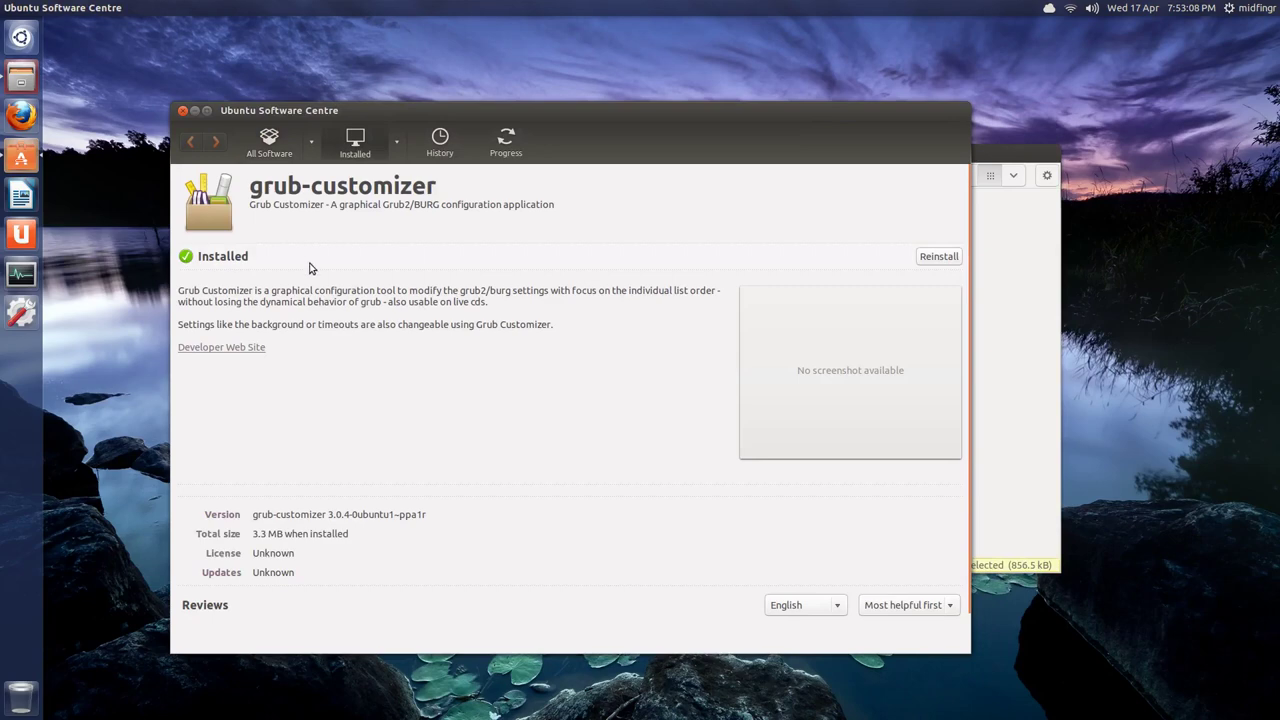
pyautogui.click(955, 259)
pyautogui.click(182, 110)
# Step: Close the Downloads window, launch Grub Customizer from the Dash with the administrator password, and browse its boot entries
pyautogui.click(274, 153)
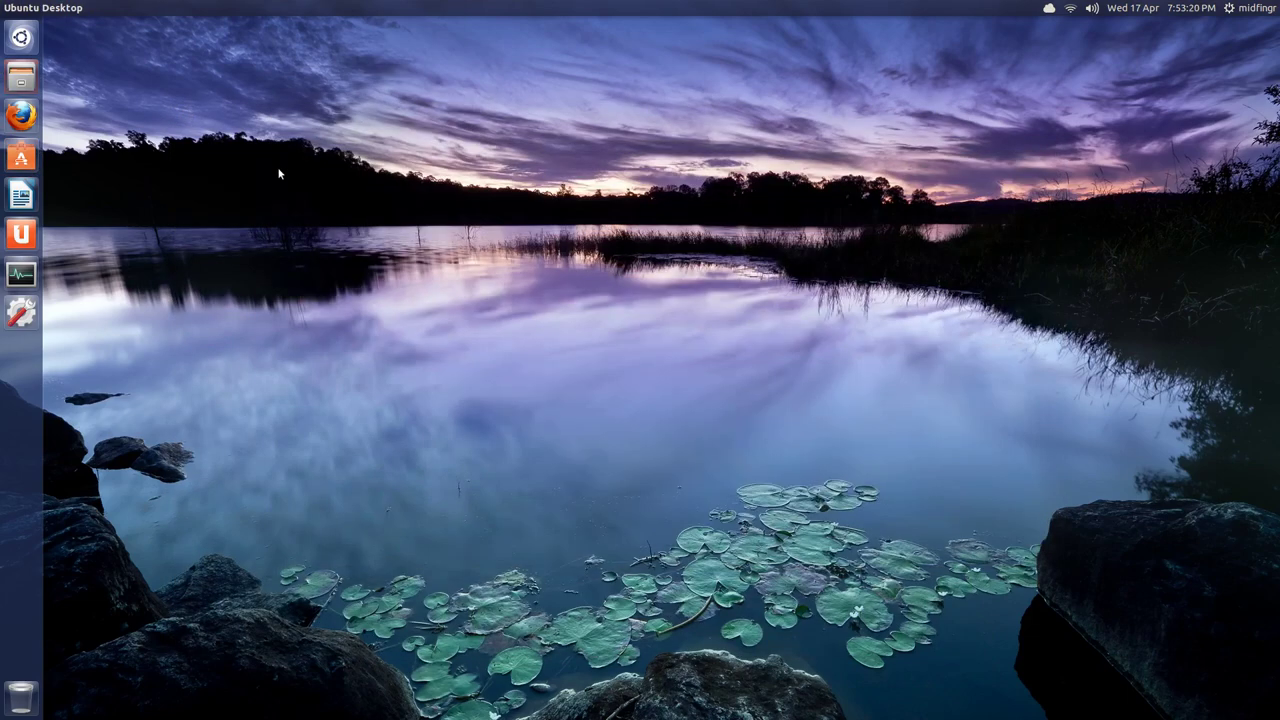
pyautogui.click(21, 37)
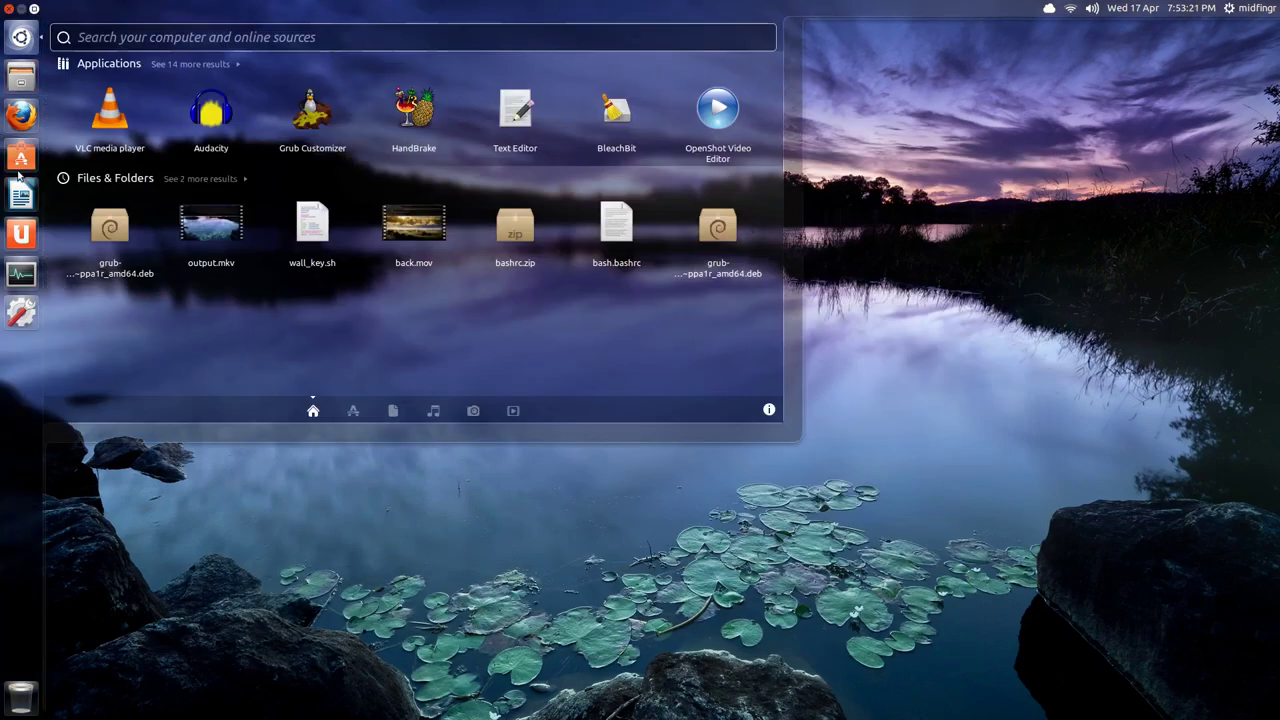
pyautogui.click(318, 130)
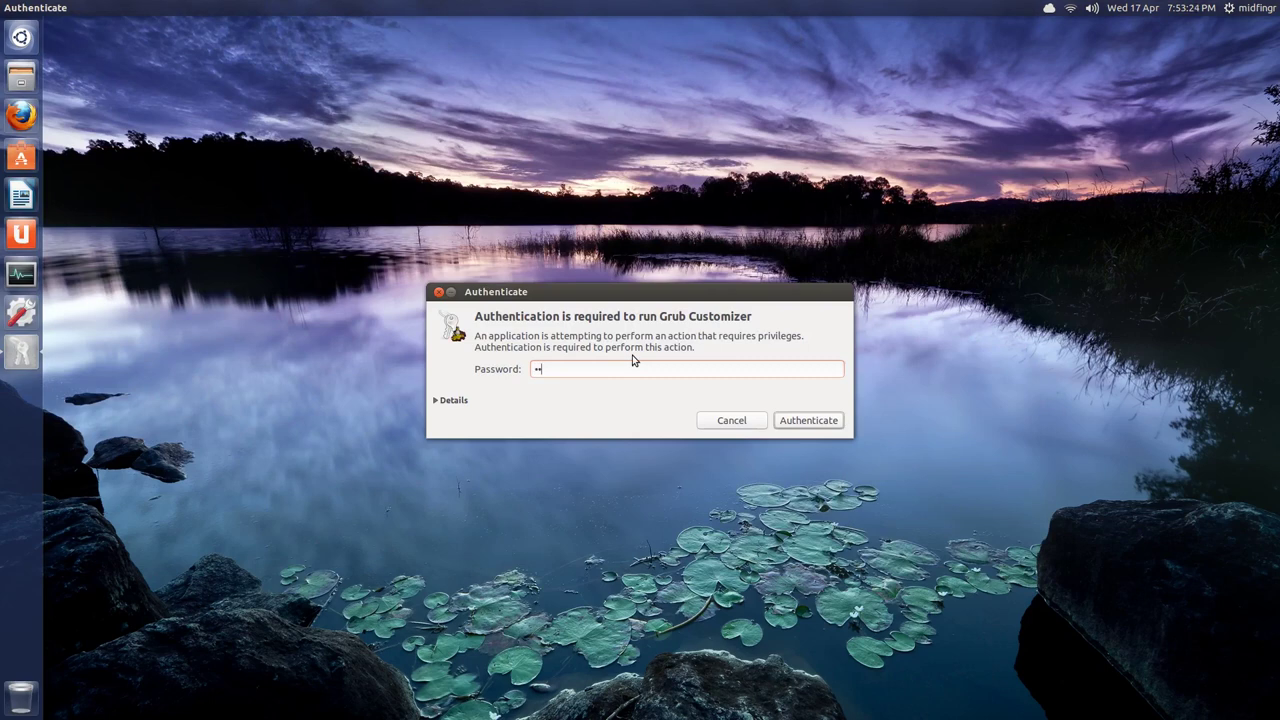
pyautogui.press('Return')
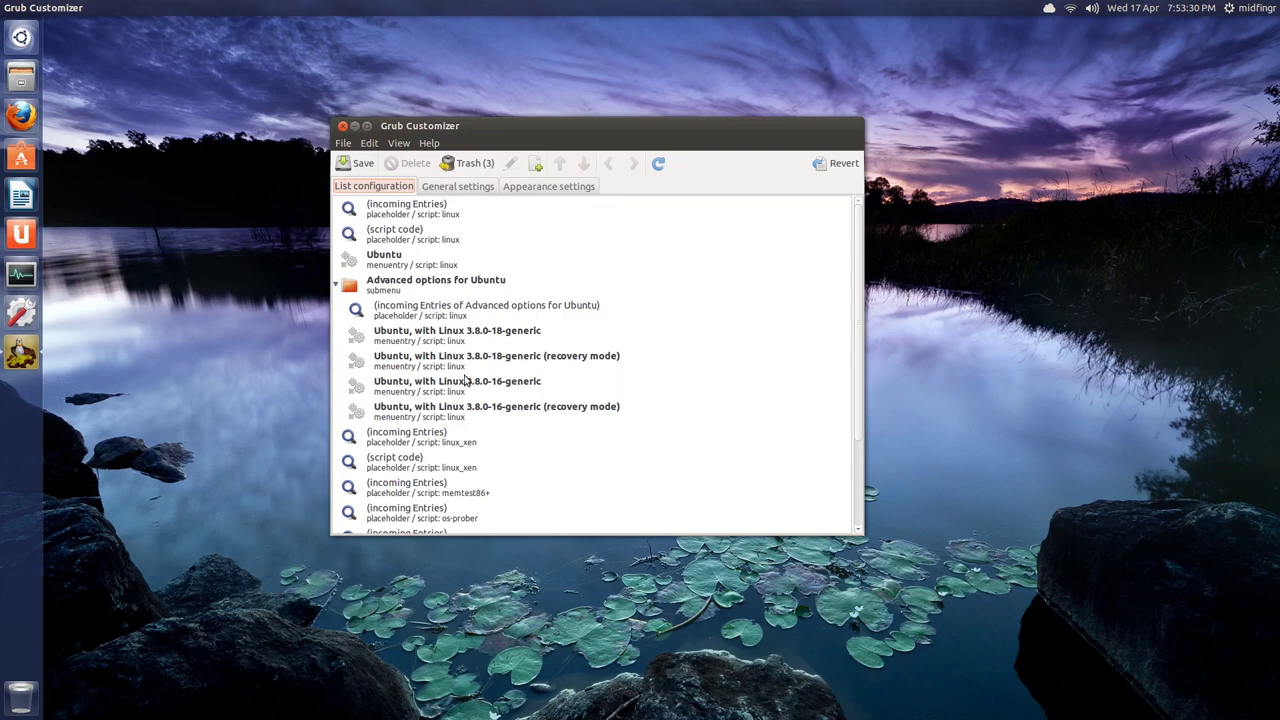
pyautogui.scroll(-3, 472, 350)
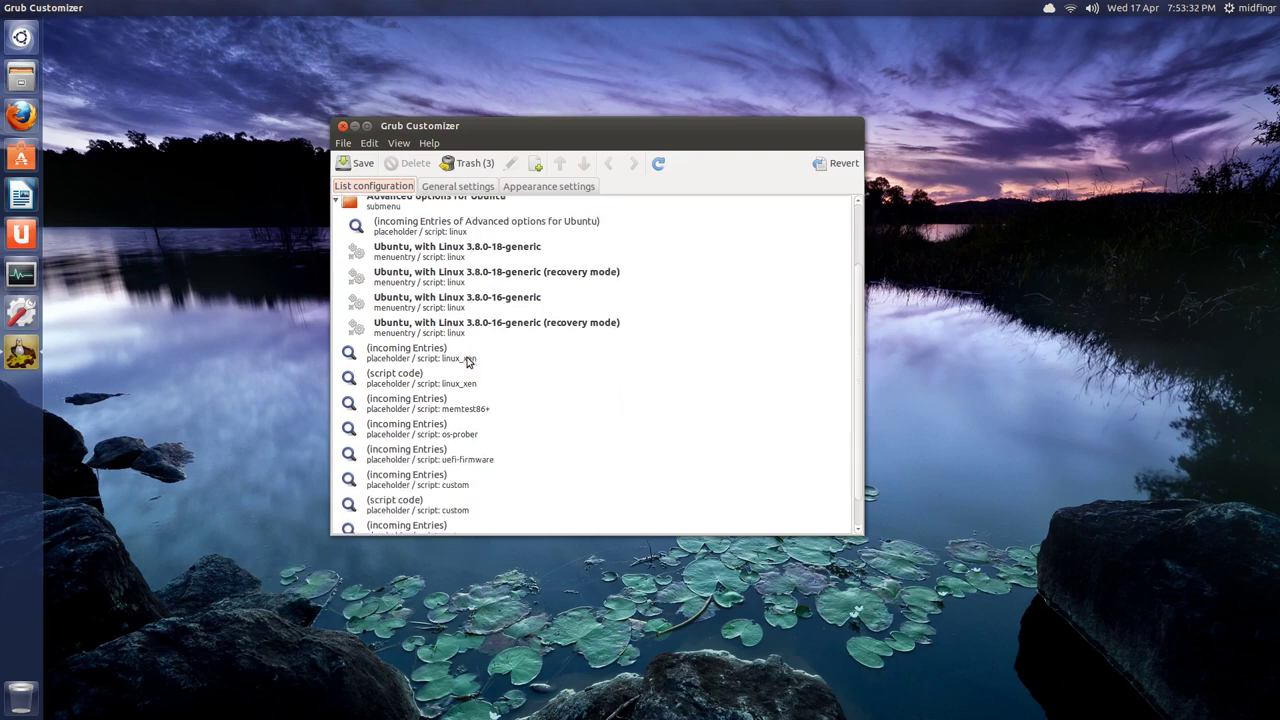
pyautogui.scroll(3, 466, 360)
pyautogui.click(470, 163)
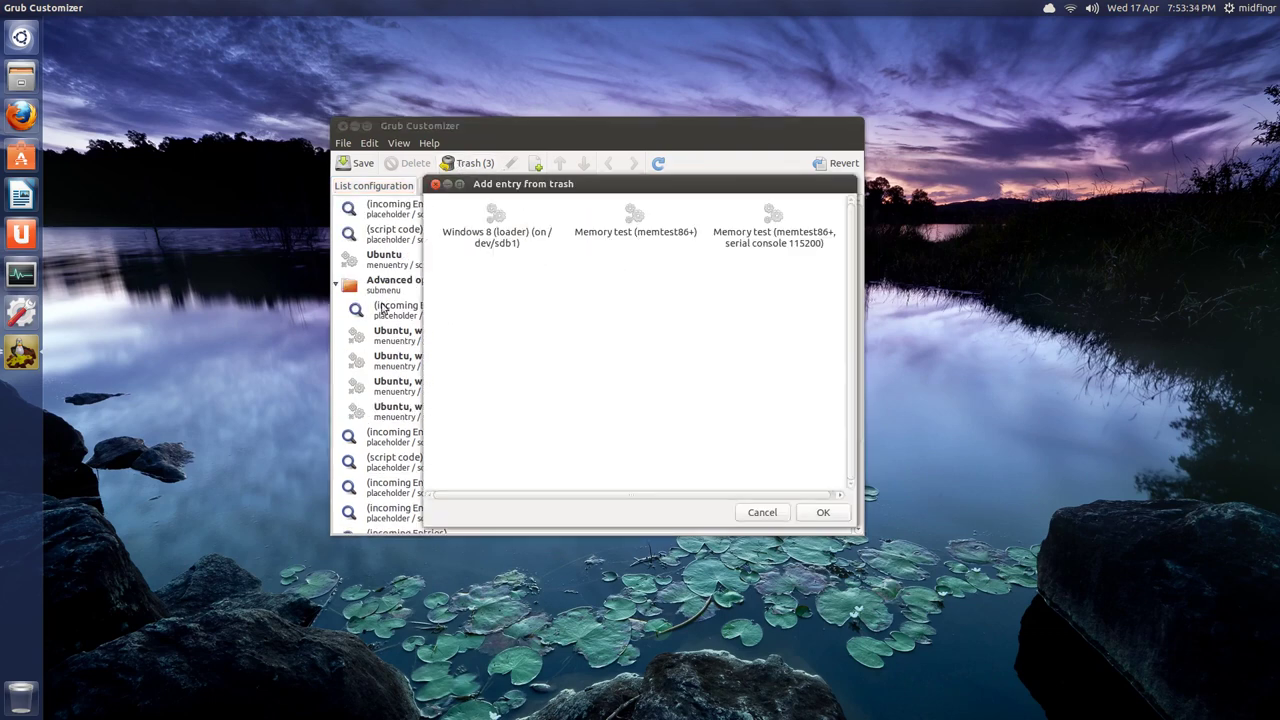
pyautogui.click(507, 244)
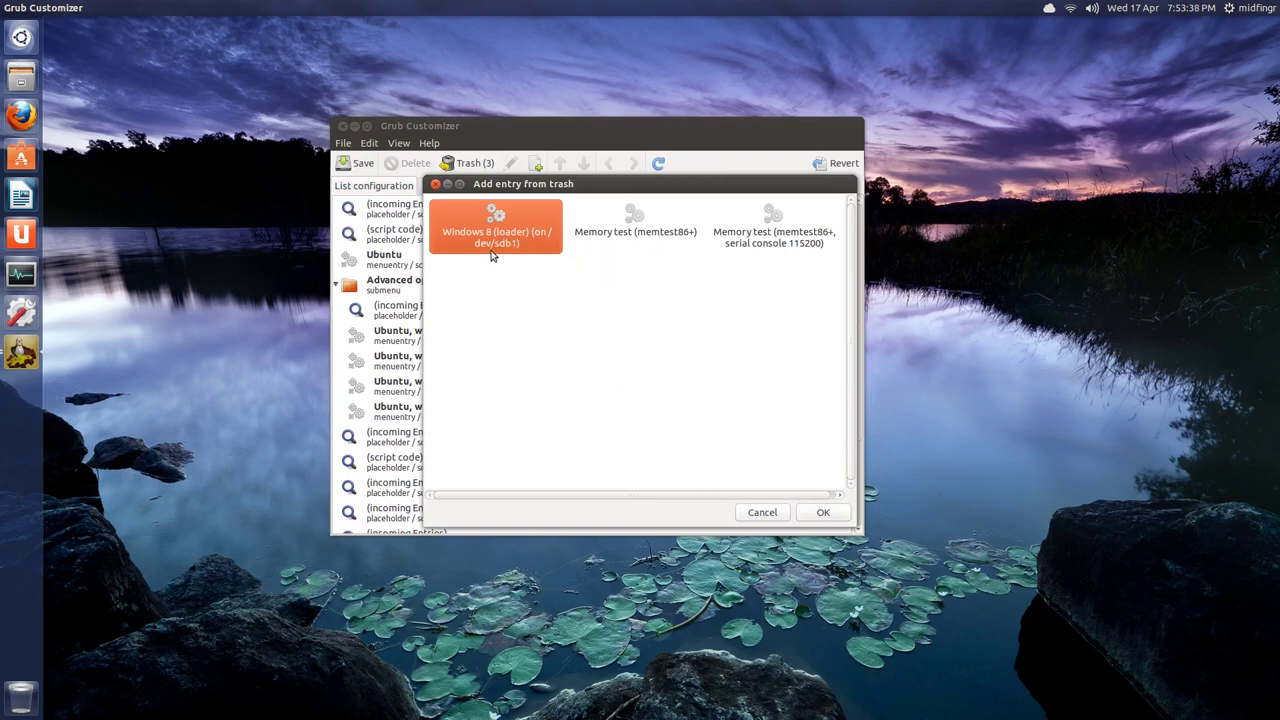
pyautogui.click(643, 213)
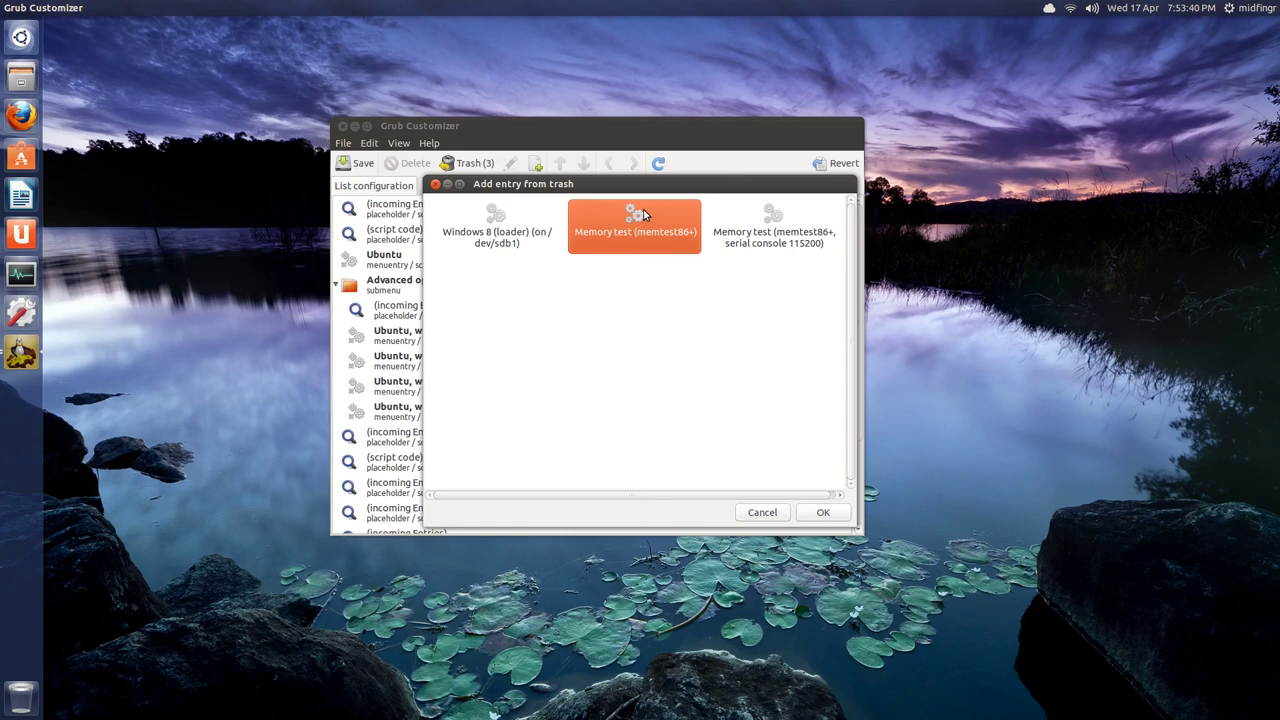
pyautogui.click(477, 230)
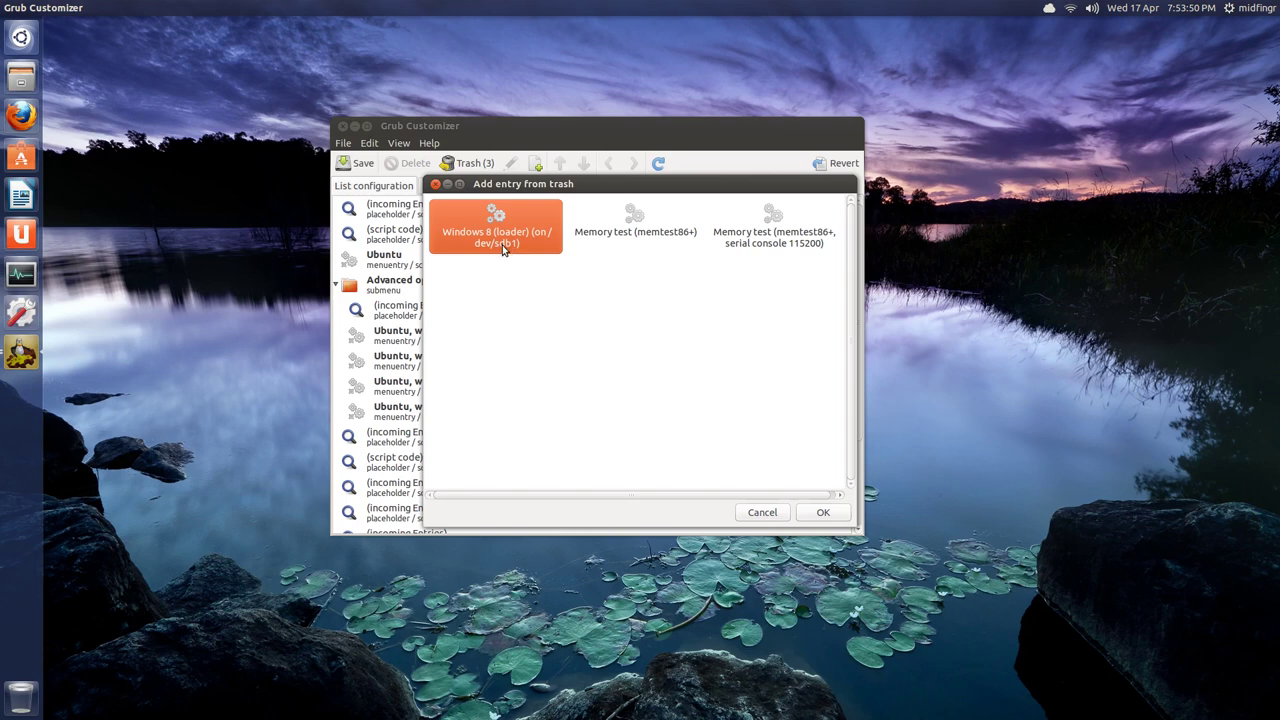
pyautogui.click(616, 240)
pyautogui.click(756, 246)
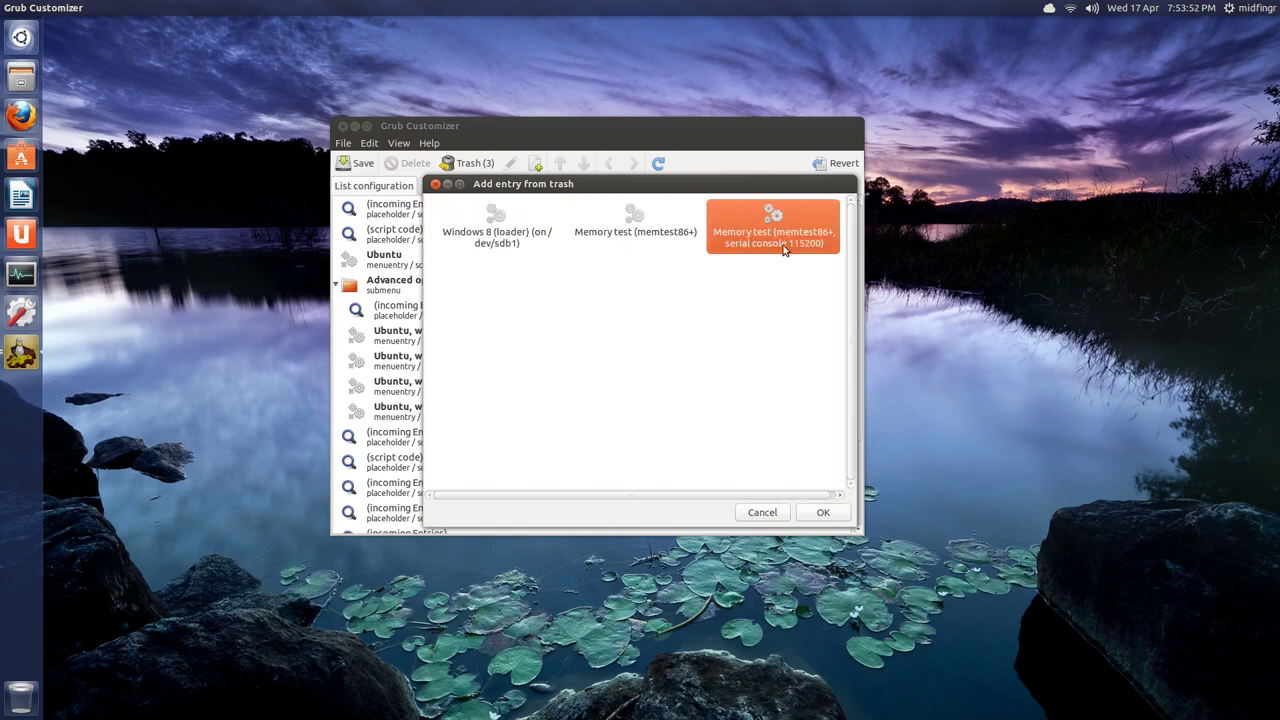
pyautogui.click(780, 516)
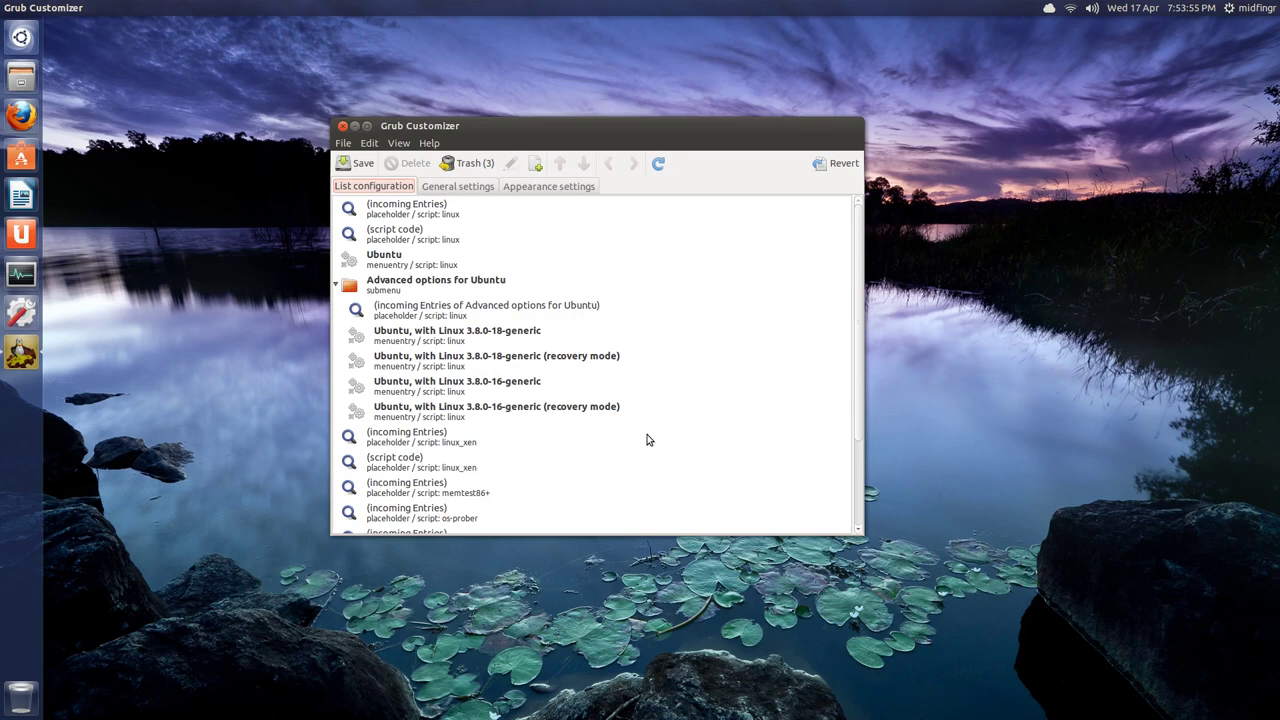
# Step: Check the General and Appearance settings tabs, return to List configuration, then close Grub Customizer without saving
pyautogui.click(449, 189)
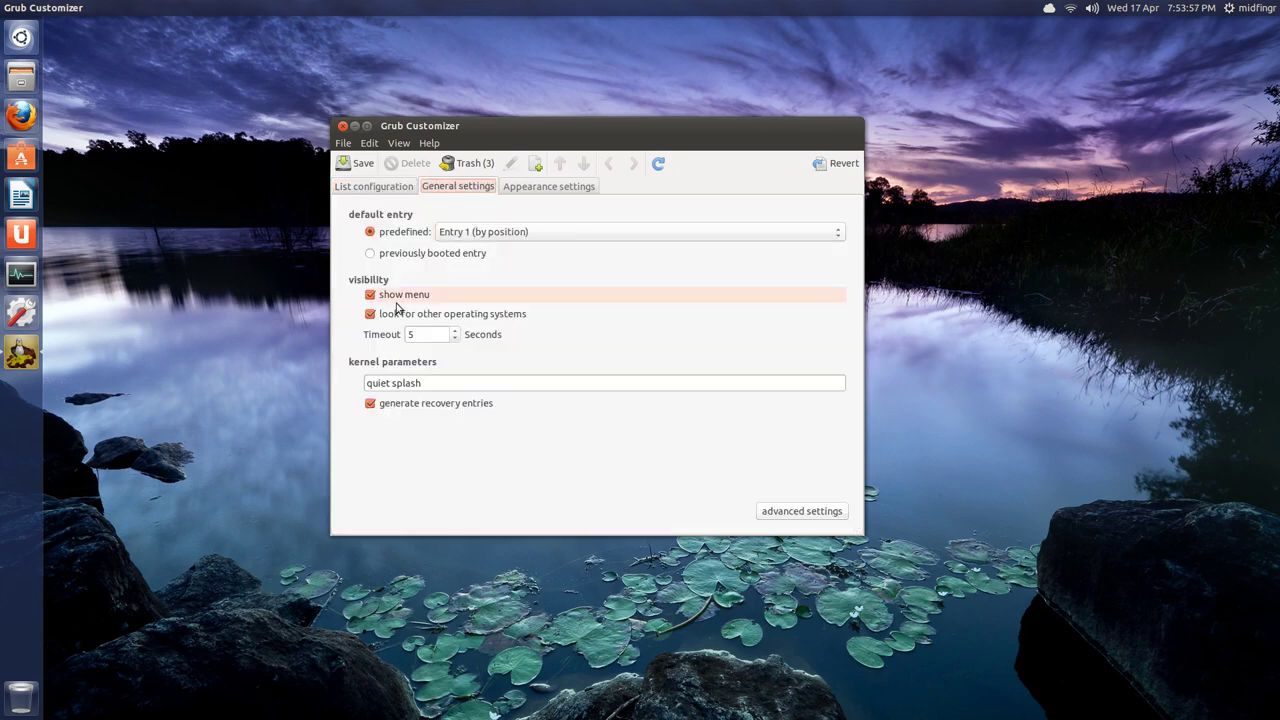
pyautogui.click(531, 189)
pyautogui.click(530, 226)
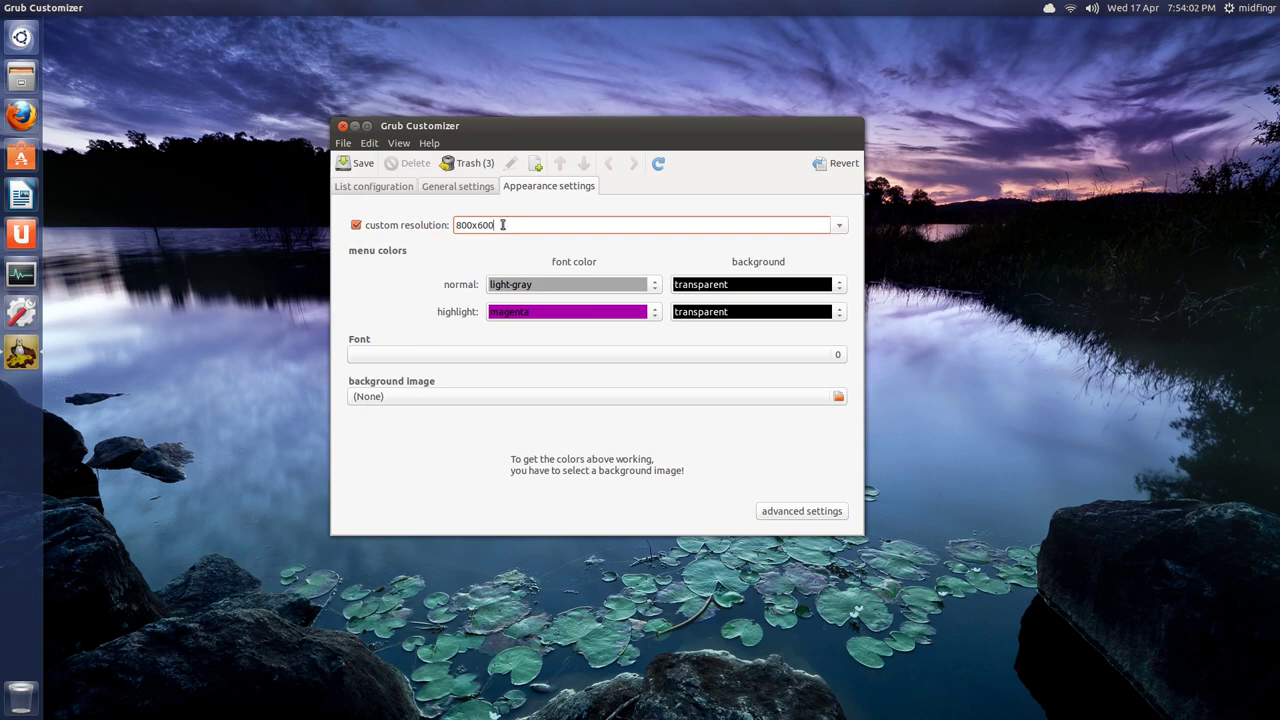
pyautogui.click(371, 188)
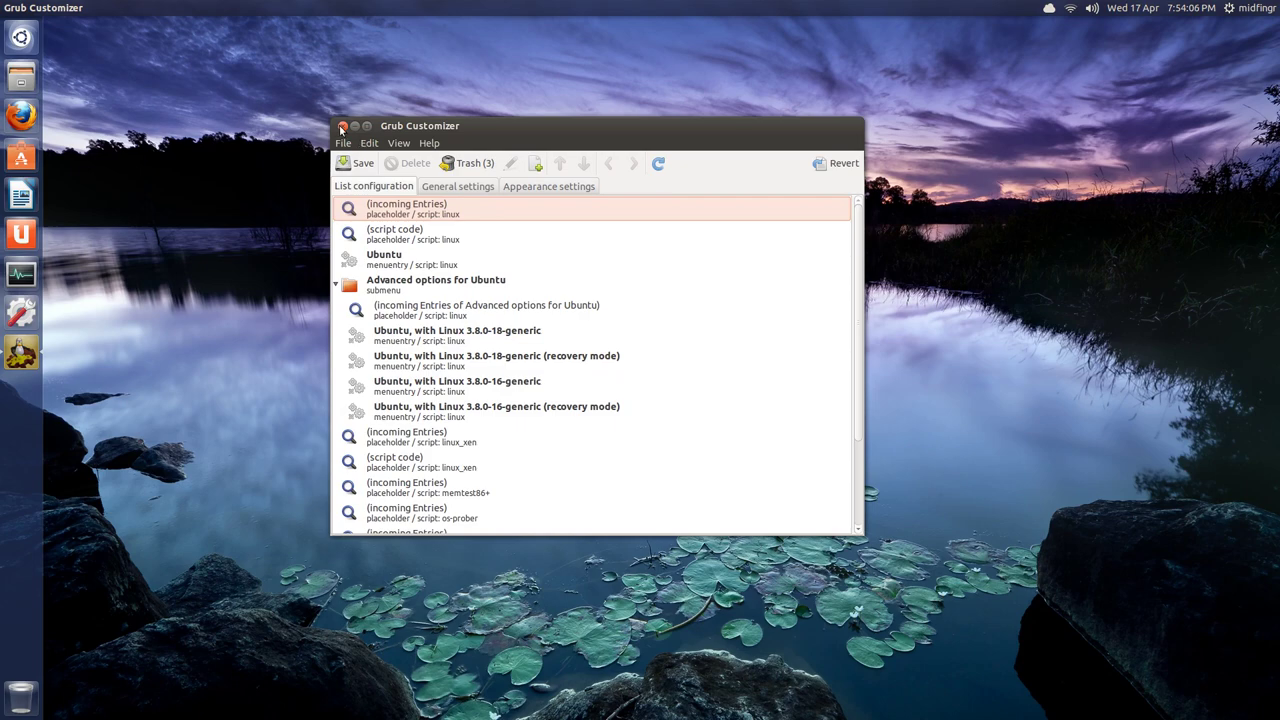
pyautogui.click(341, 127)
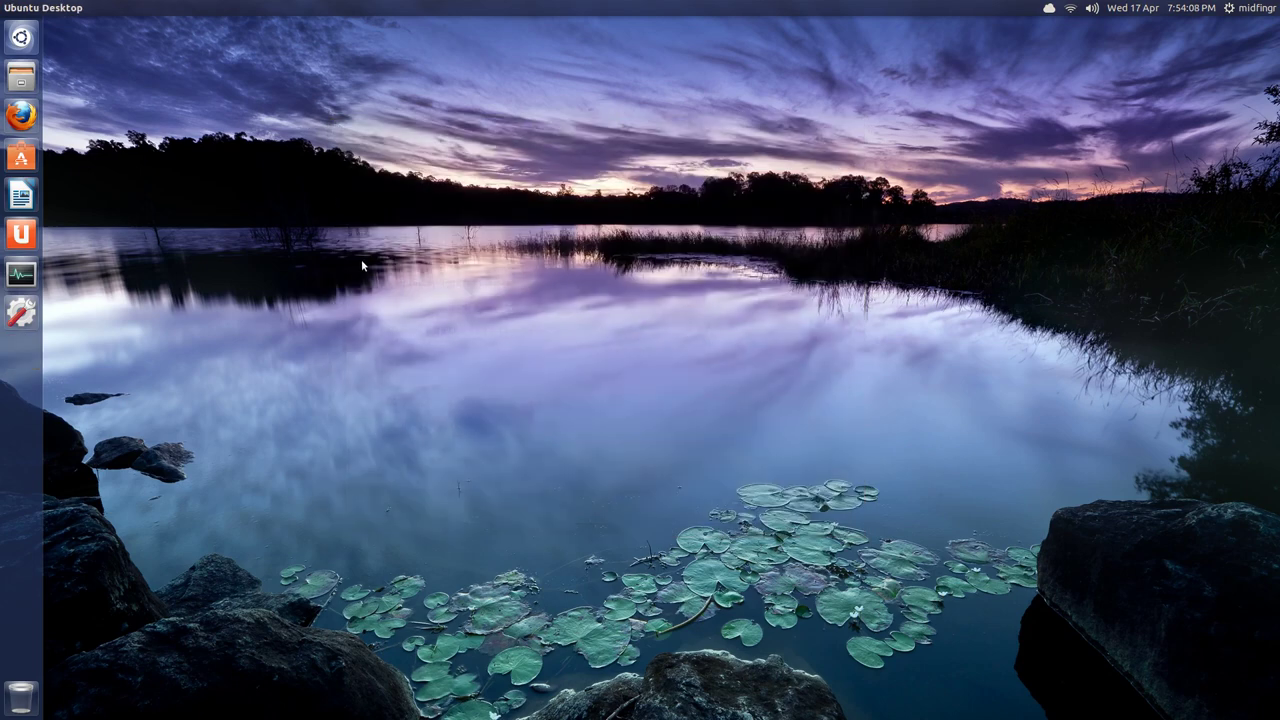